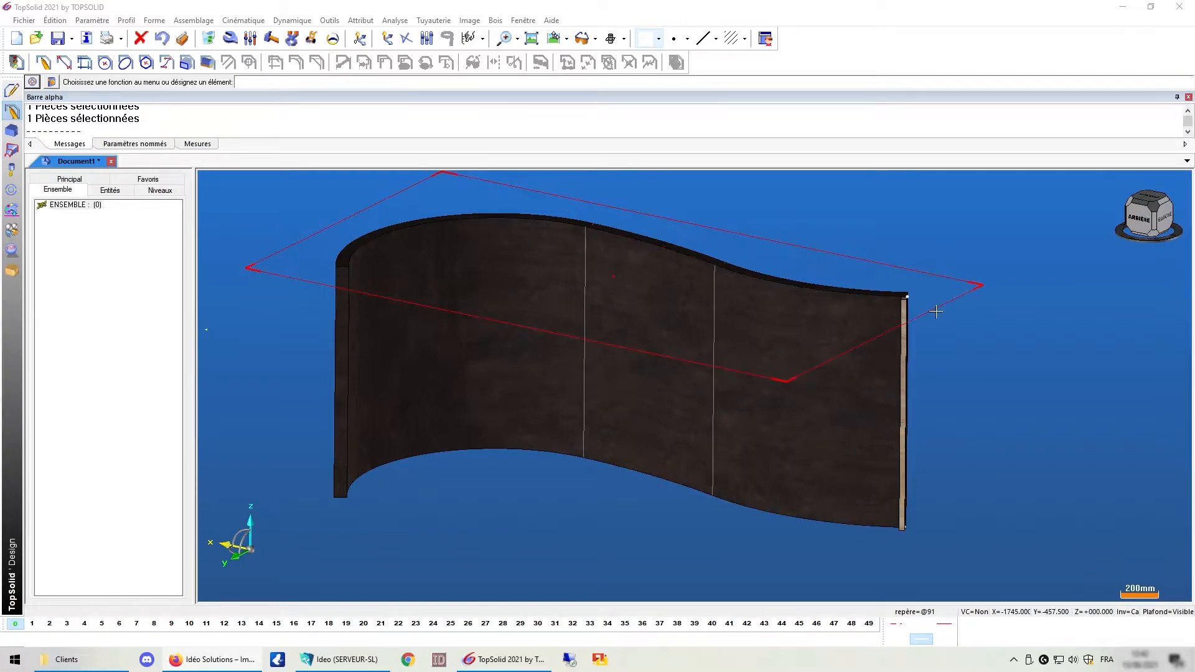
middle_click_drag(1005, 376, 973, 403)
scroll(908, 344, "up", 3)
scroll(908, 344, "up", 5)
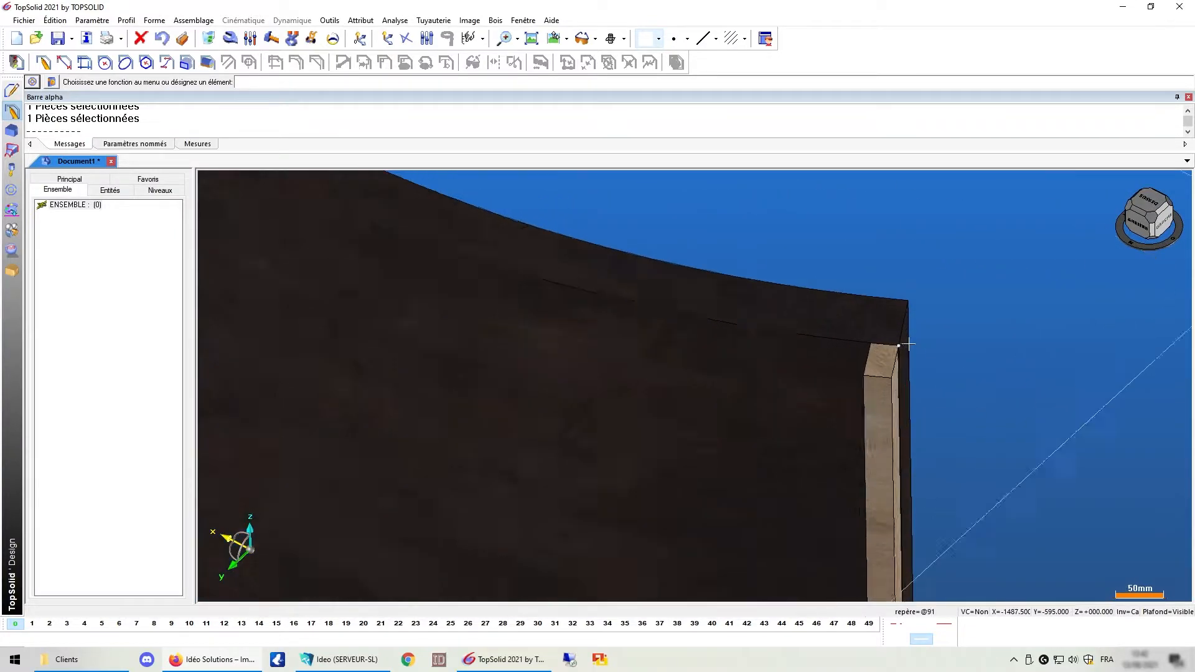
scroll(891, 339, "down", 6)
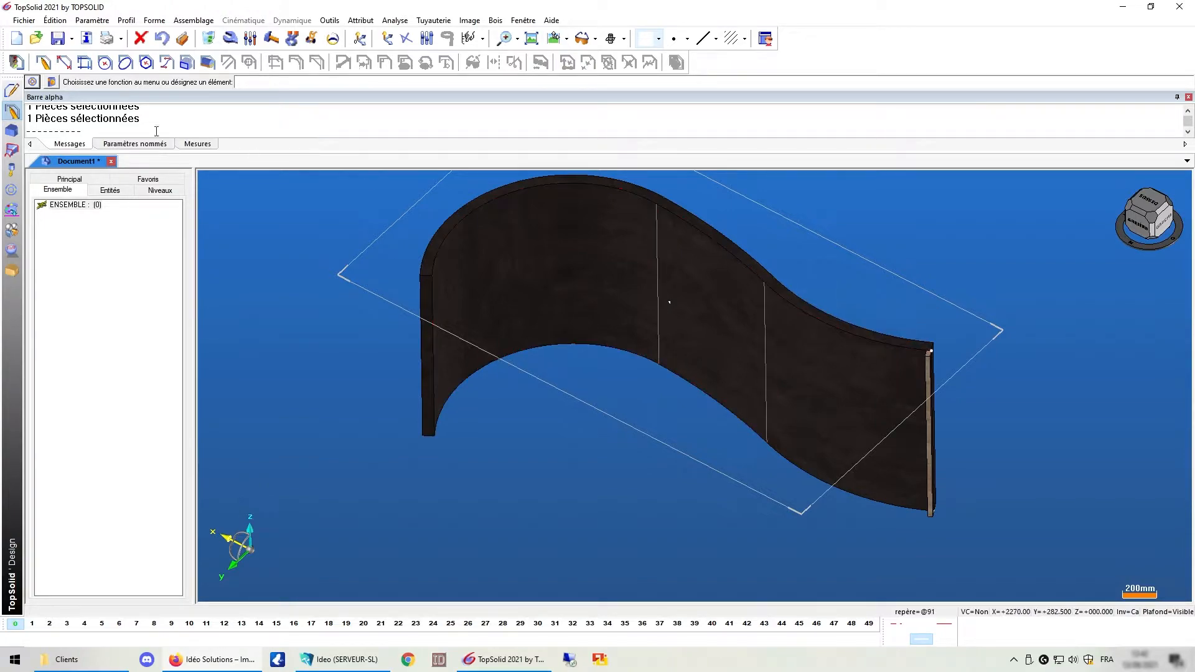
middle_click_drag(815, 314, 554, 361)
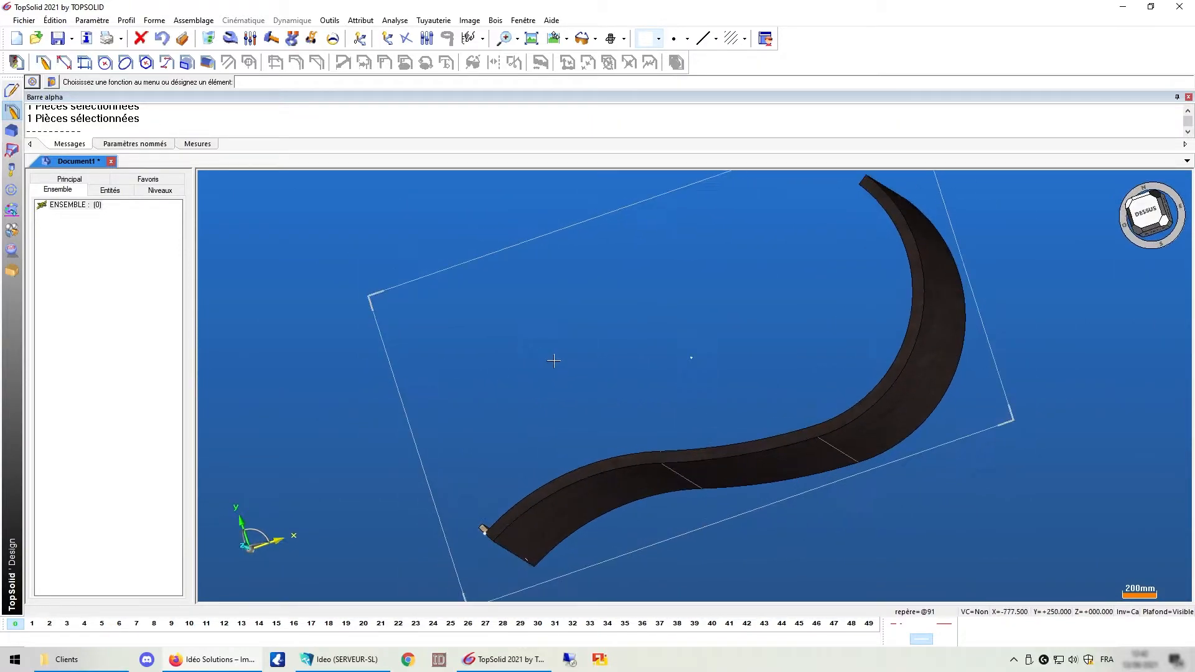
Draw a contour along the batten-side top edge of the curved wall, from the batten's corner to the wall's far end
left_click(44, 63)
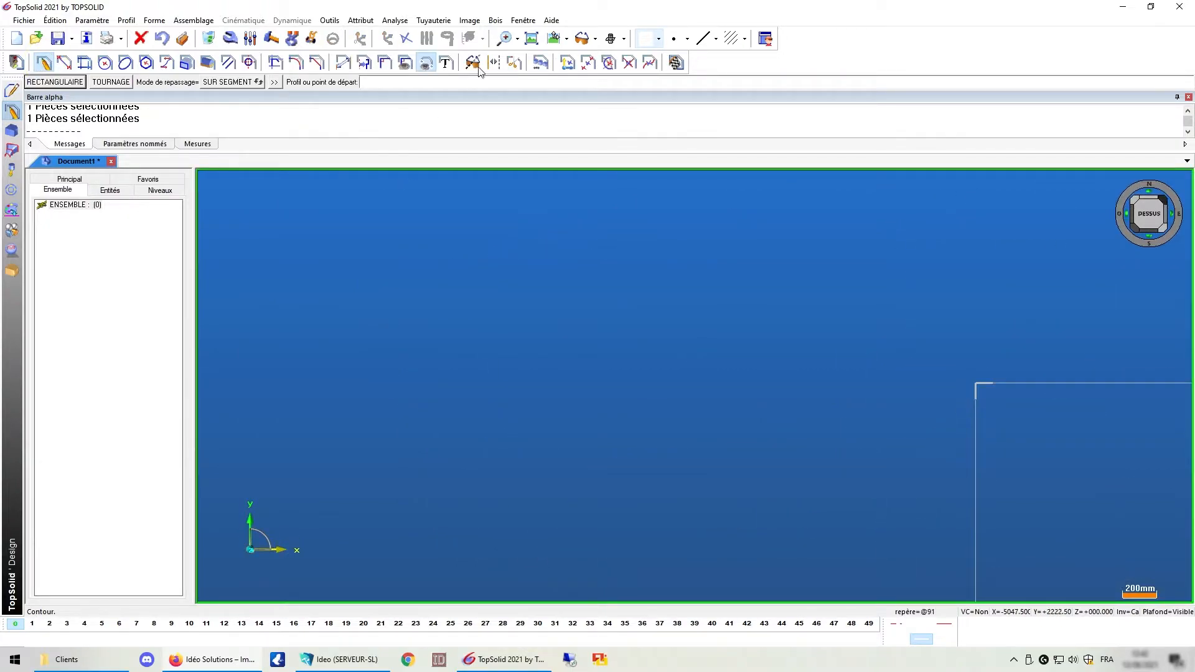
left_click(531, 38)
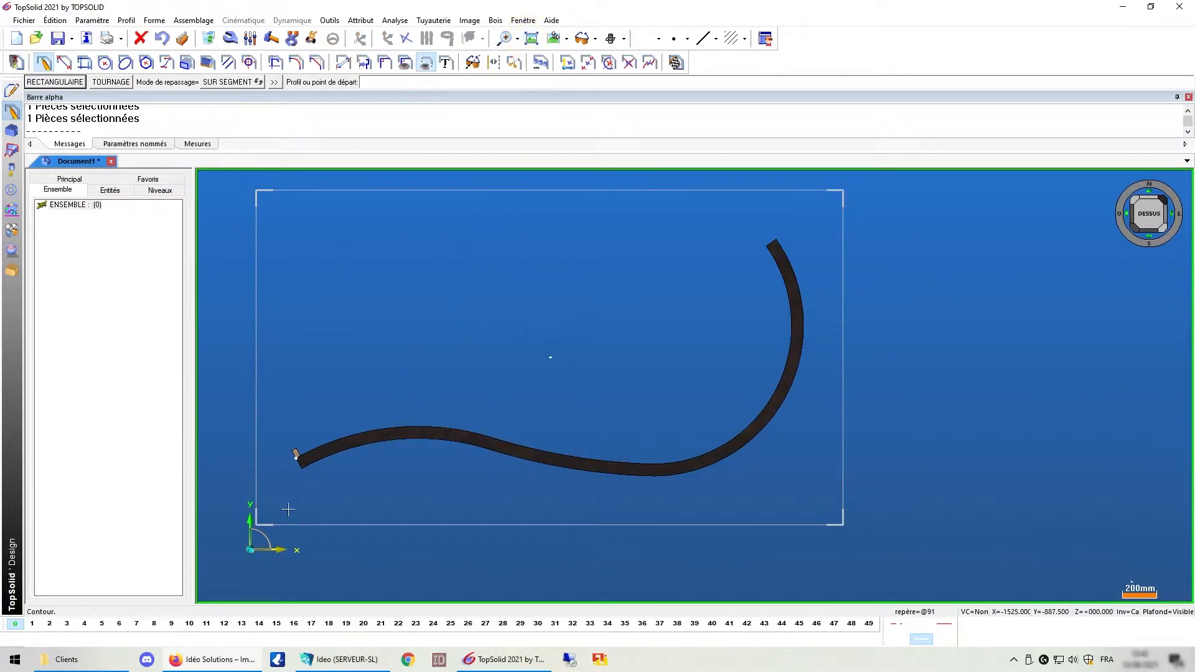
scroll(294, 467, "up", 5)
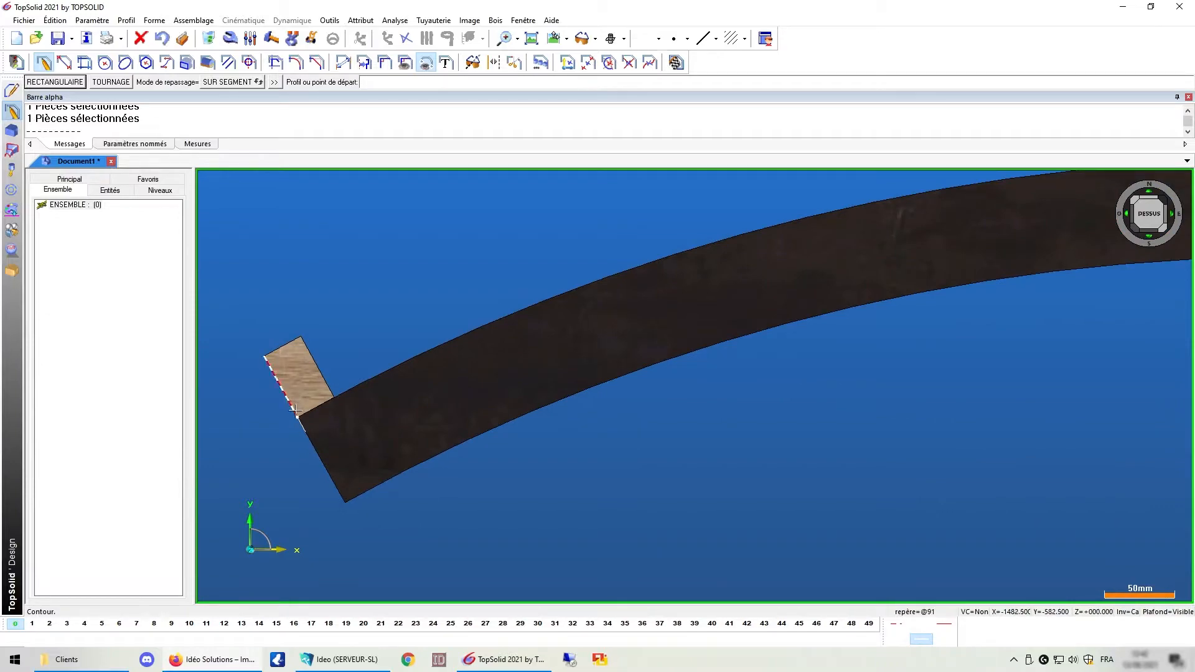
left_click(296, 418)
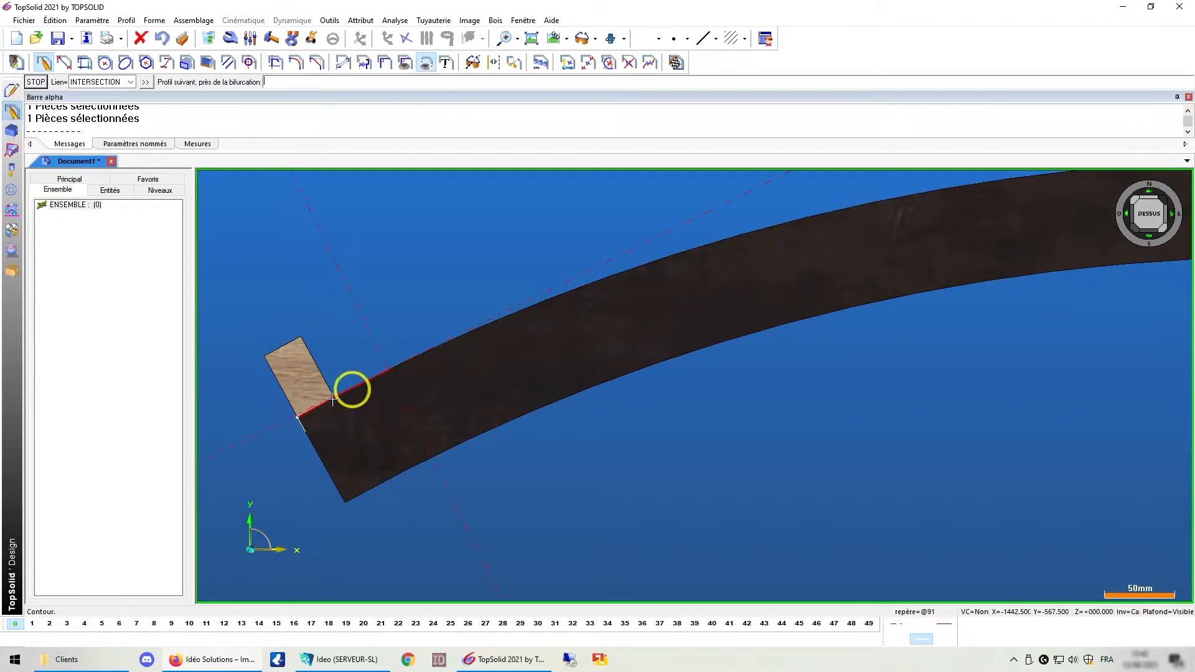
scroll(337, 413, "down", 2)
scroll(337, 413, "down", 1)
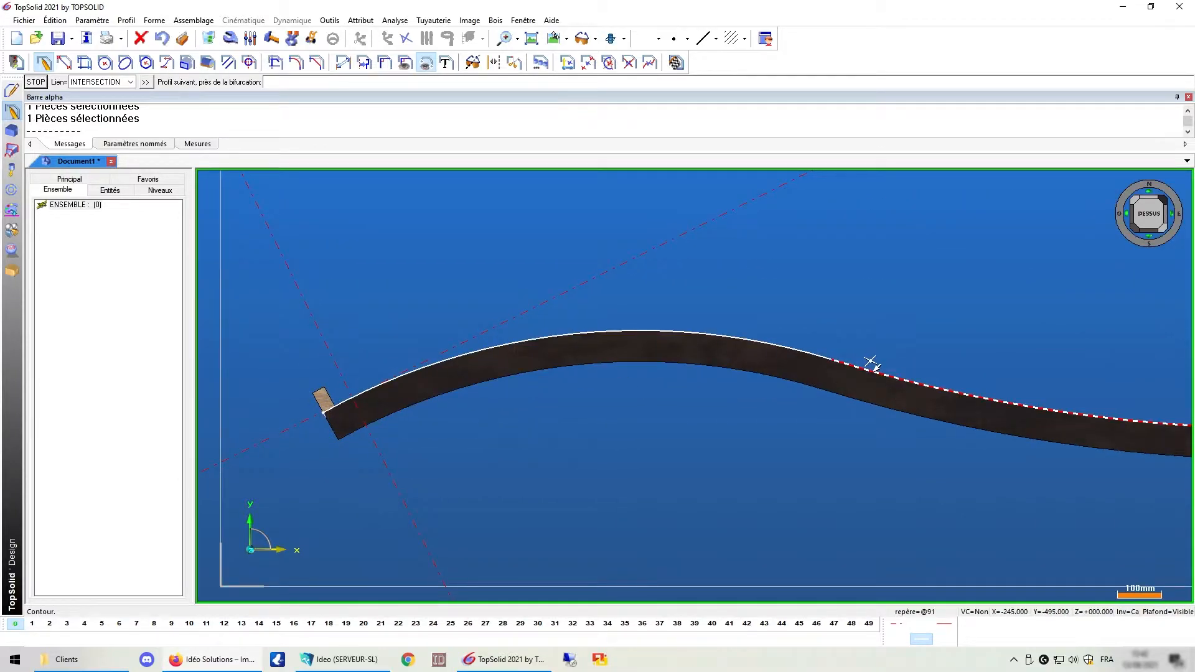
scroll(880, 373, "down", 5)
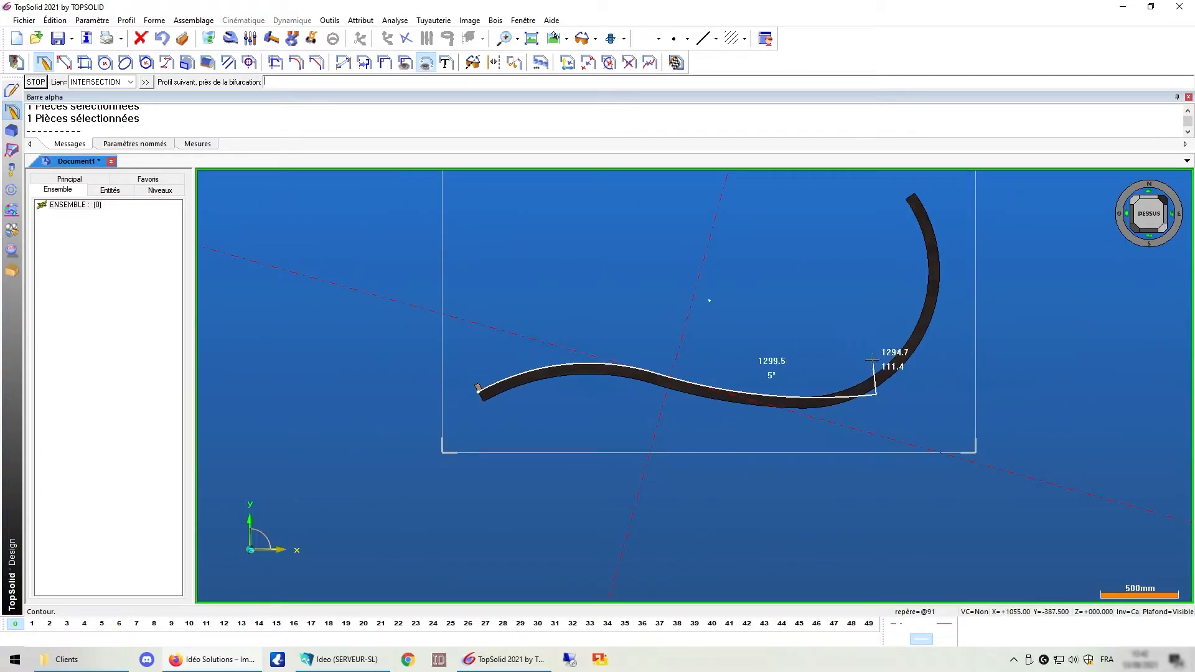
left_click(903, 199)
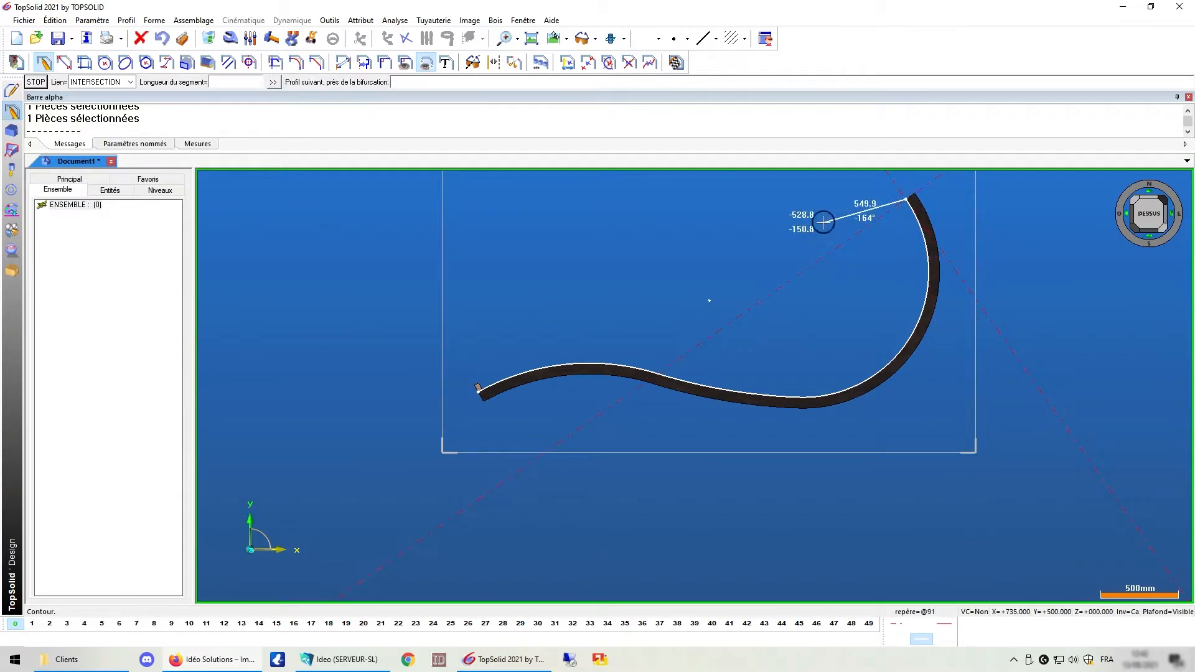
middle_click(589, 269)
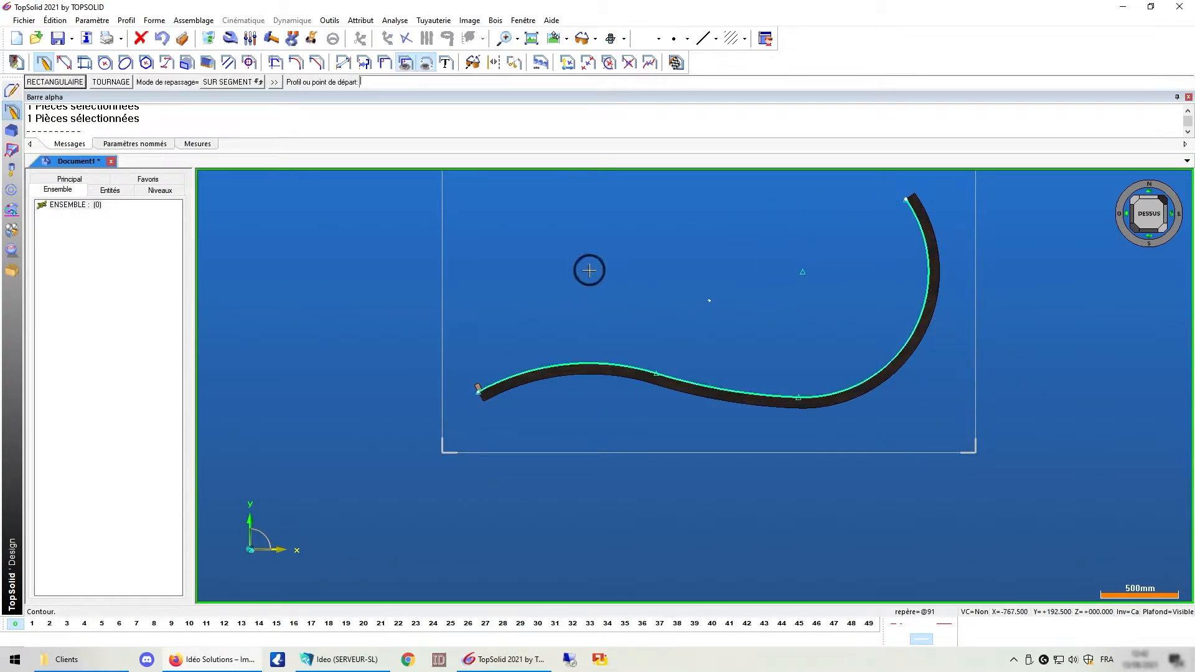
left_click(673, 65)
left_click(475, 264)
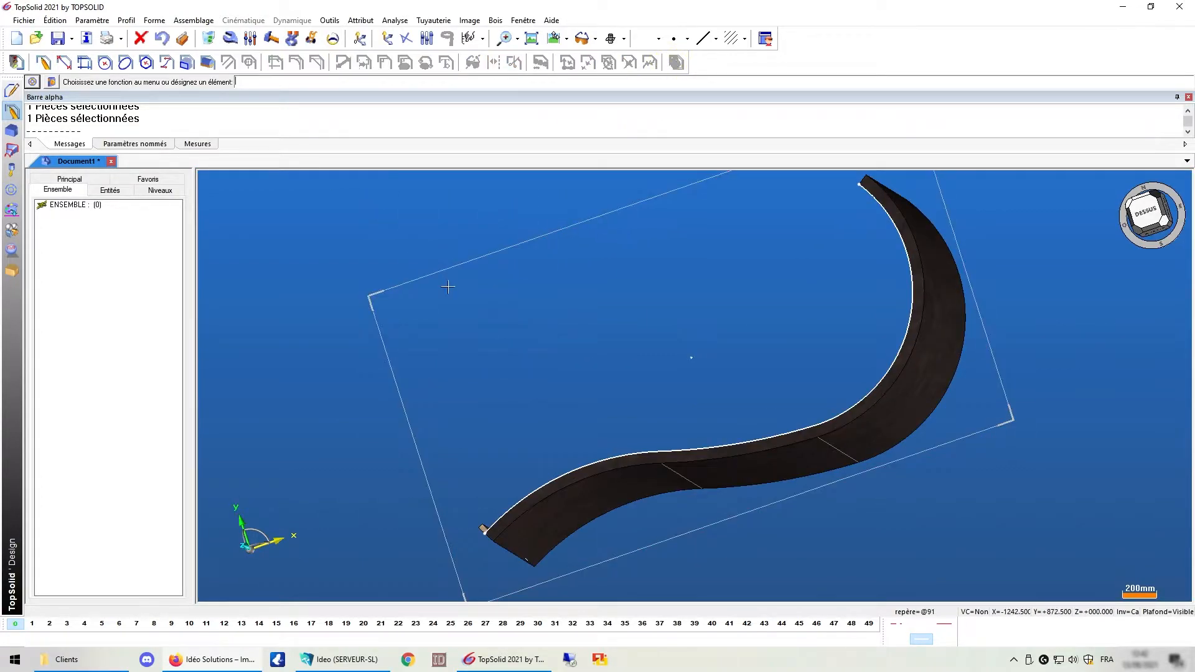
Set up a repetition of the wooden batten with SUR PROFIL propagation, using the contour along the wall as the path
middle_click_drag(448, 286, 584, 301)
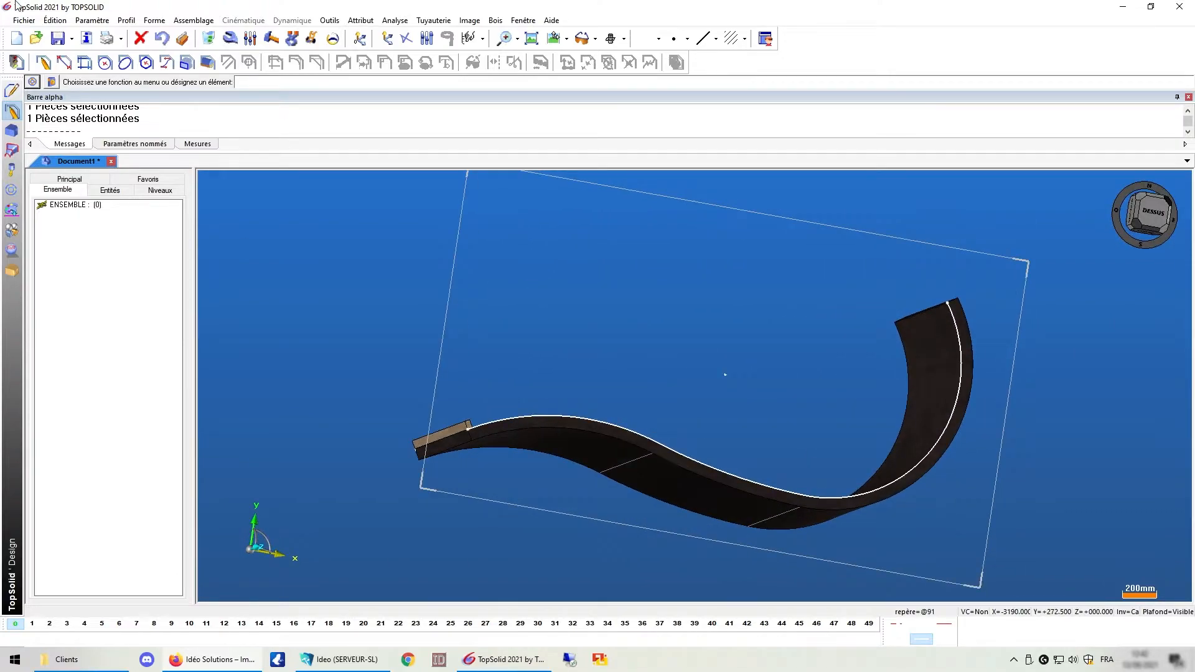
left_click(54, 20)
left_click(50, 221)
left_click(189, 314)
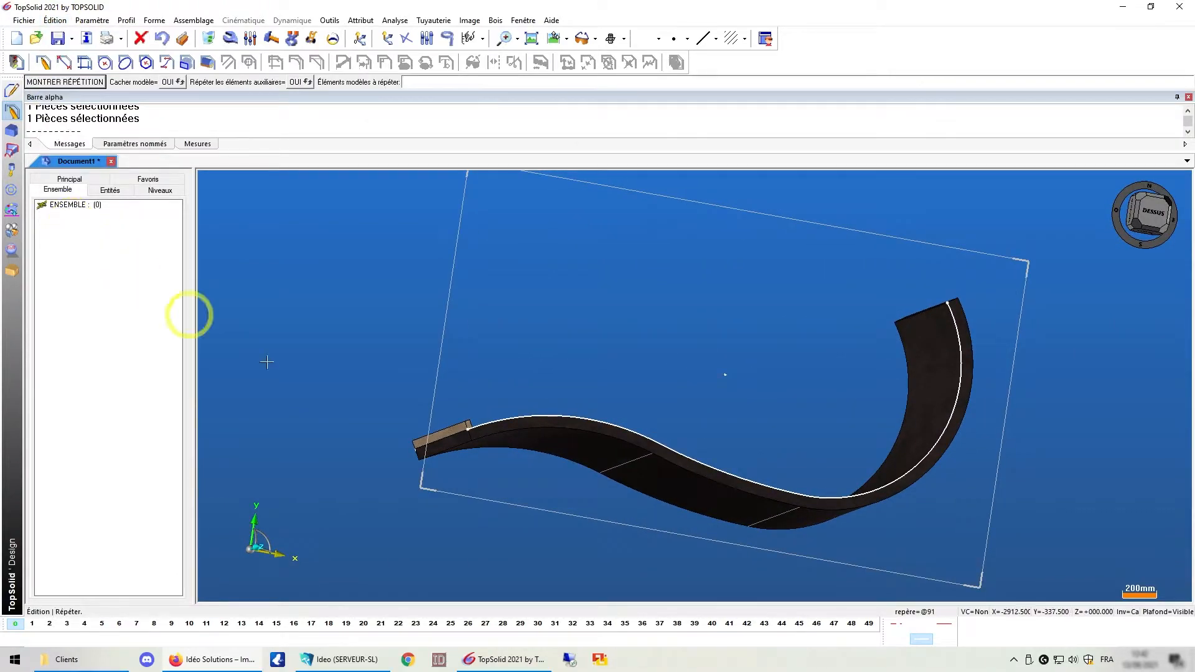
scroll(487, 446, "up", 4)
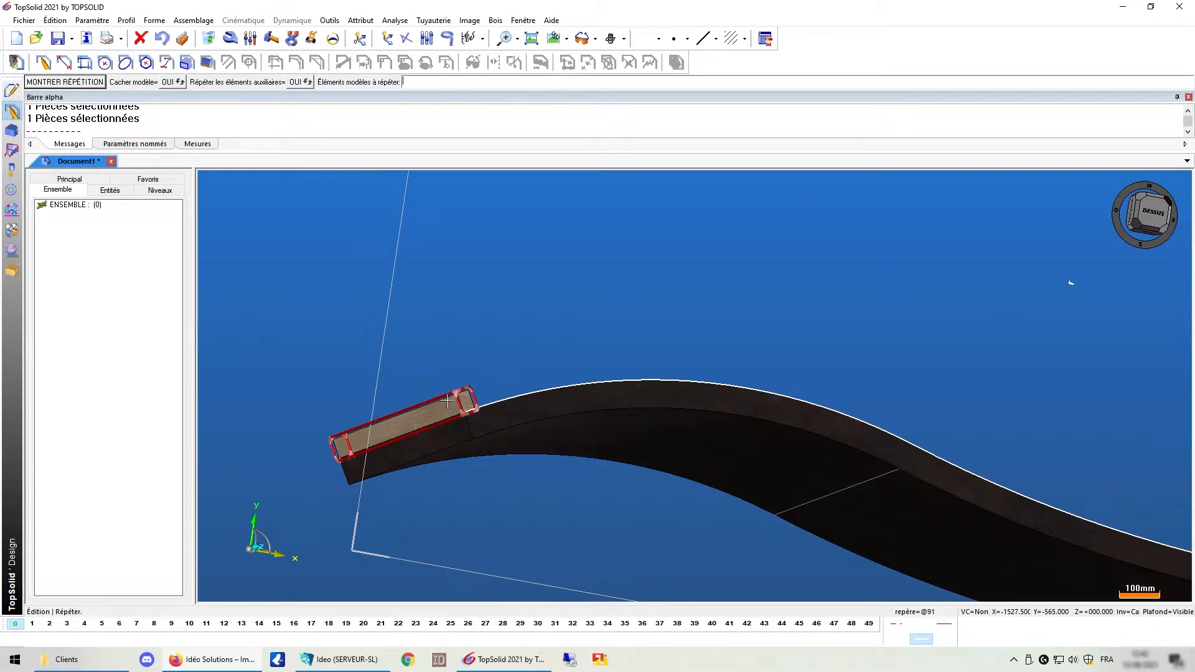
left_click(447, 401)
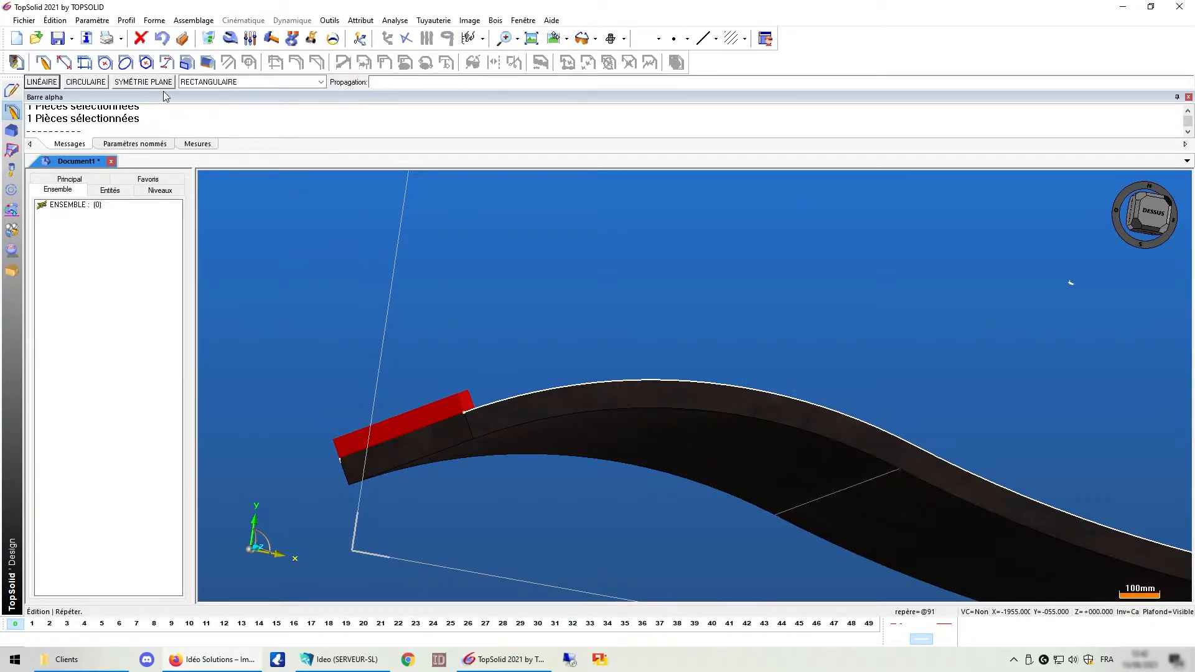
left_click(193, 82)
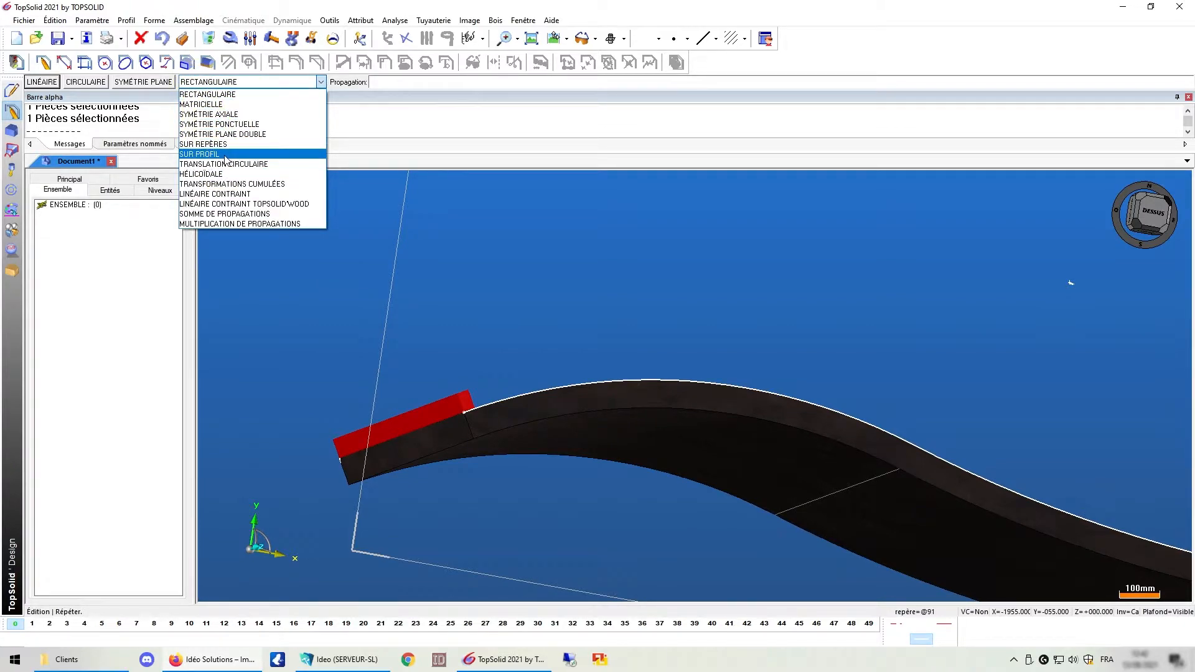
left_click(226, 155)
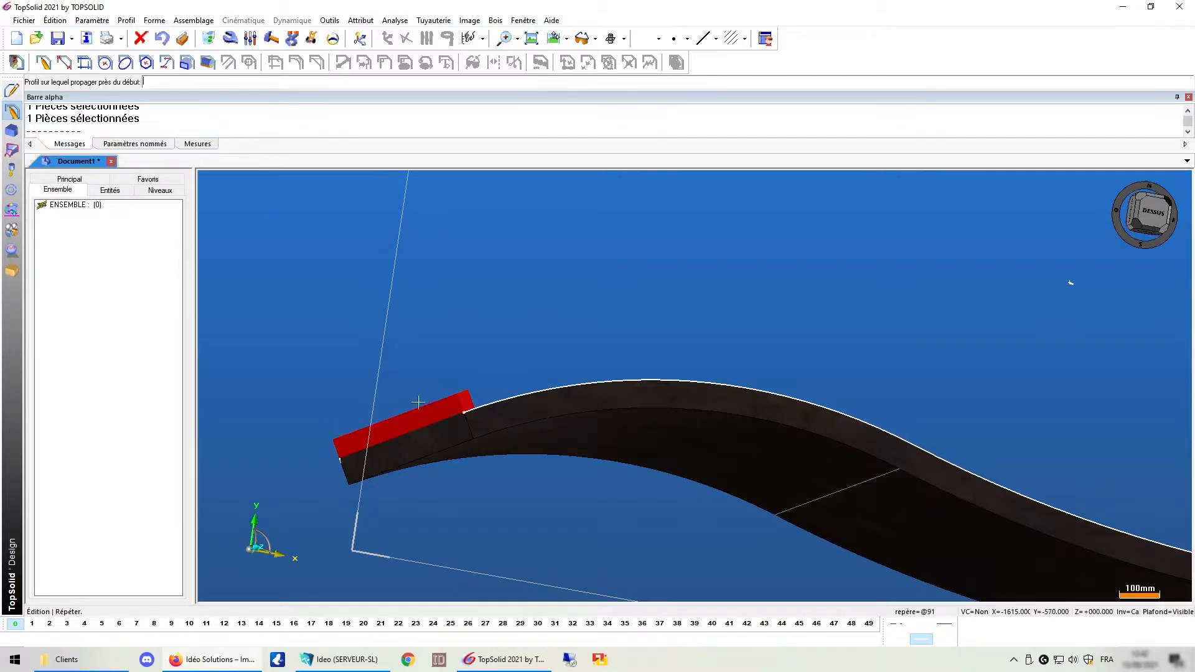
scroll(435, 417, "up", 3)
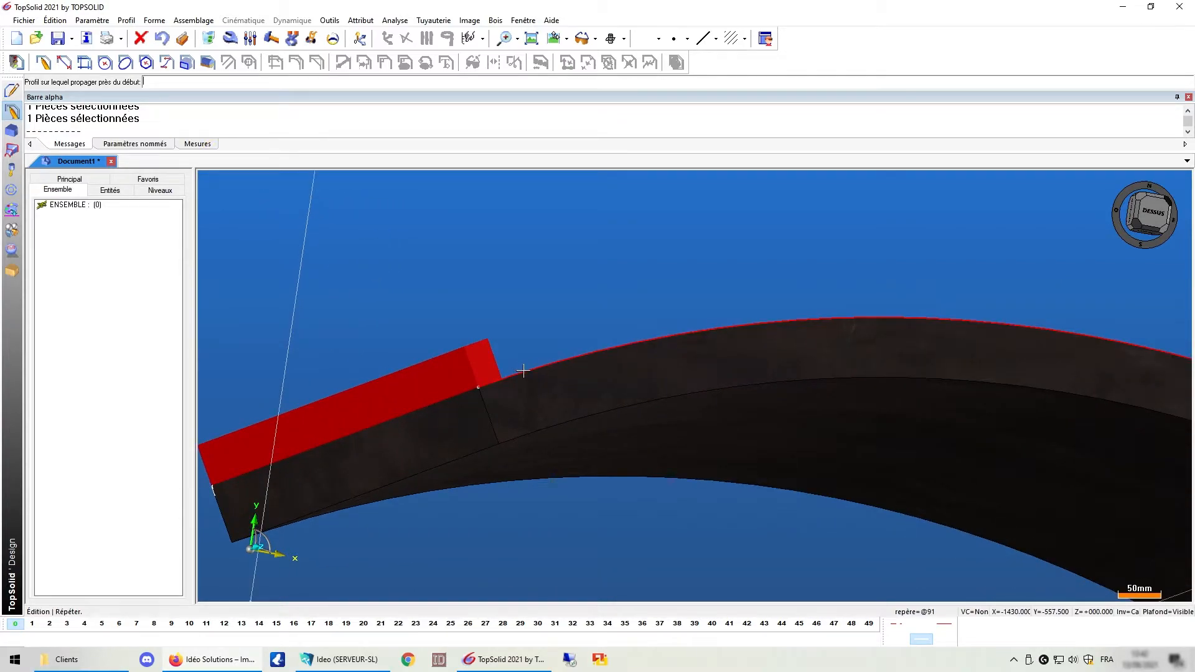
left_click(523, 370)
Try to distribute the batten over 50 points along the contour in POINT À POINT transformation mode, and undo the distribution
scroll(488, 359, "down", 5)
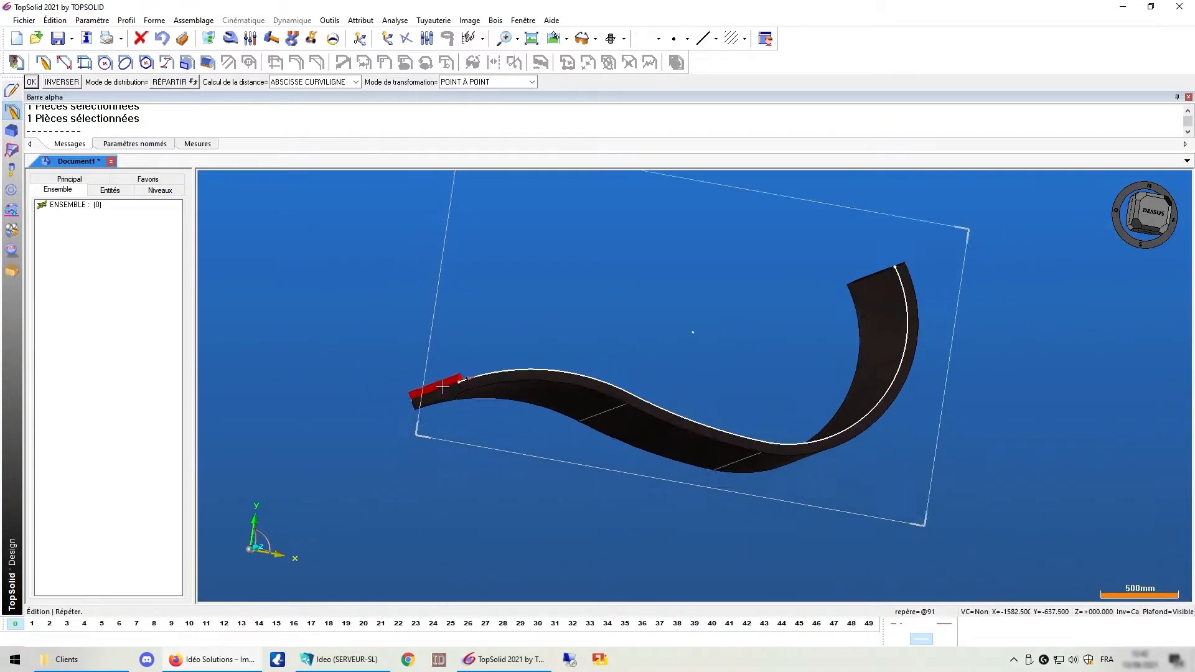
scroll(442, 387, "down", 1)
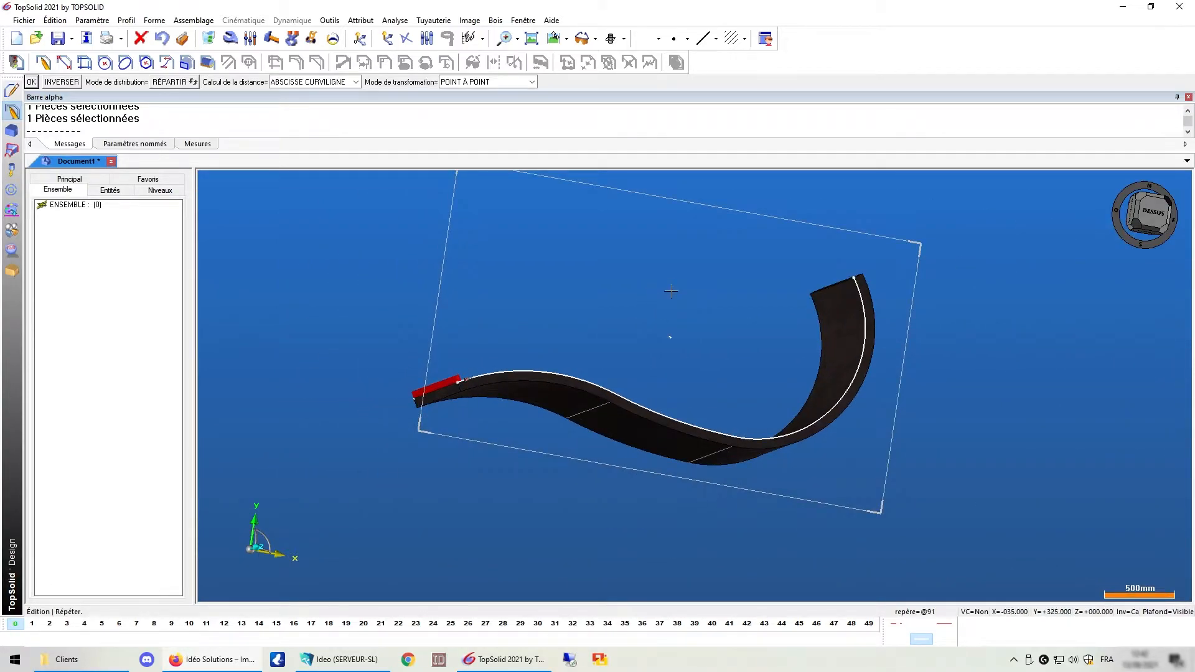
middle_click_drag(671, 291, 600, 288)
middle_click(583, 286)
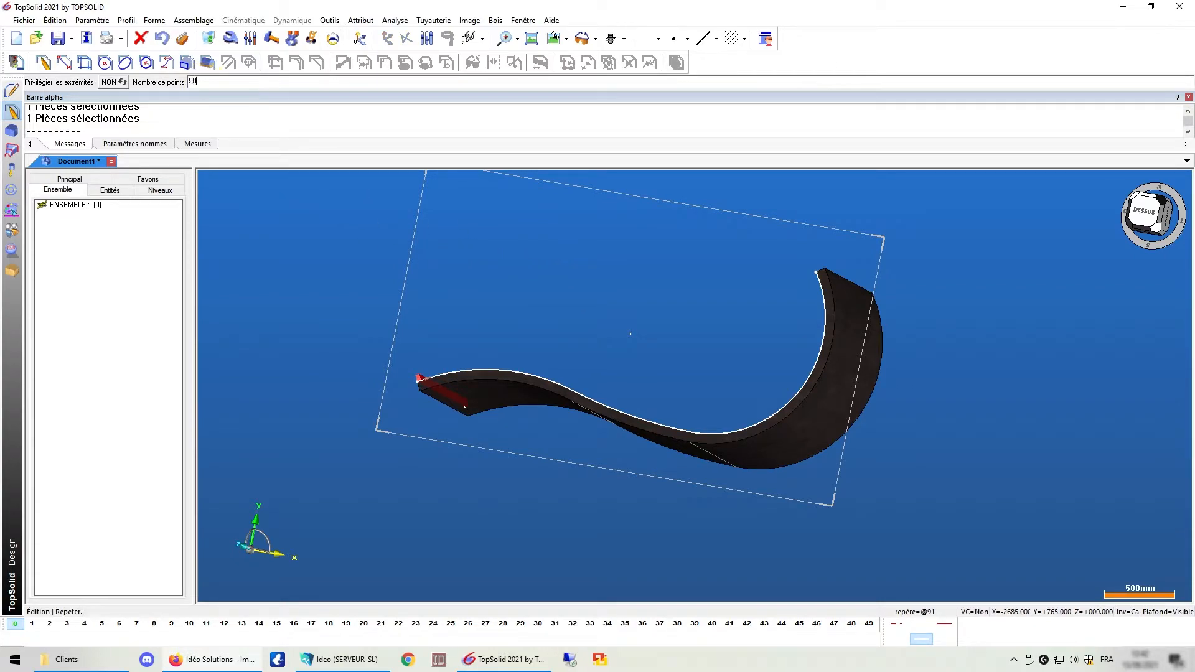
key("Return")
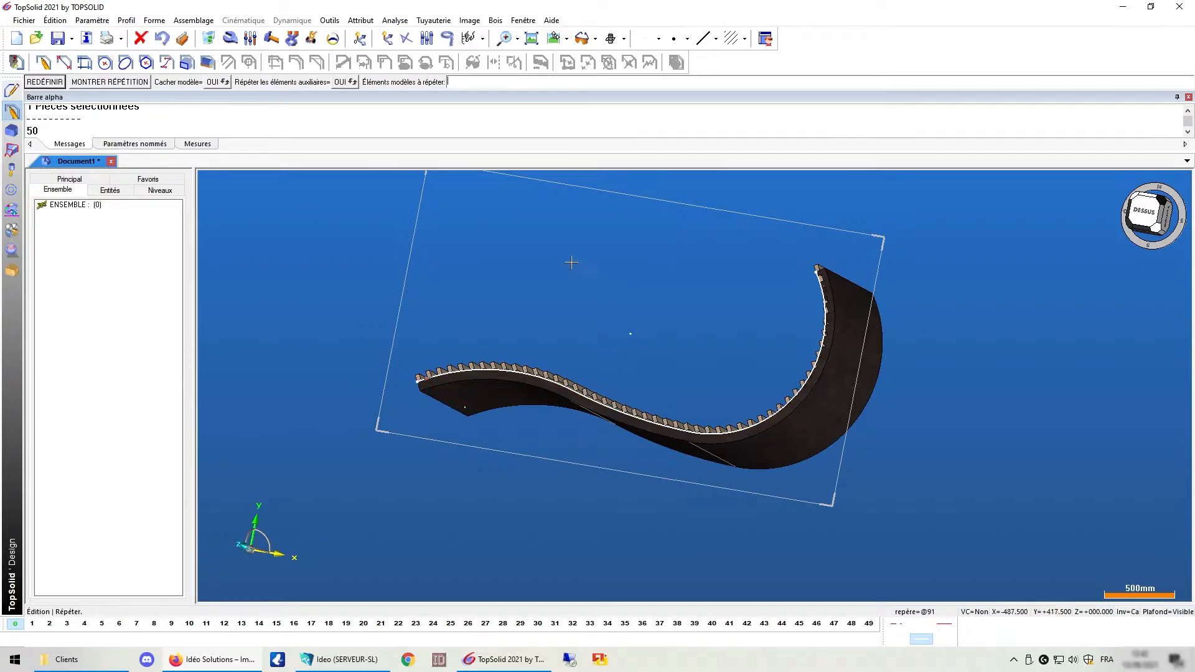
left_click(551, 36)
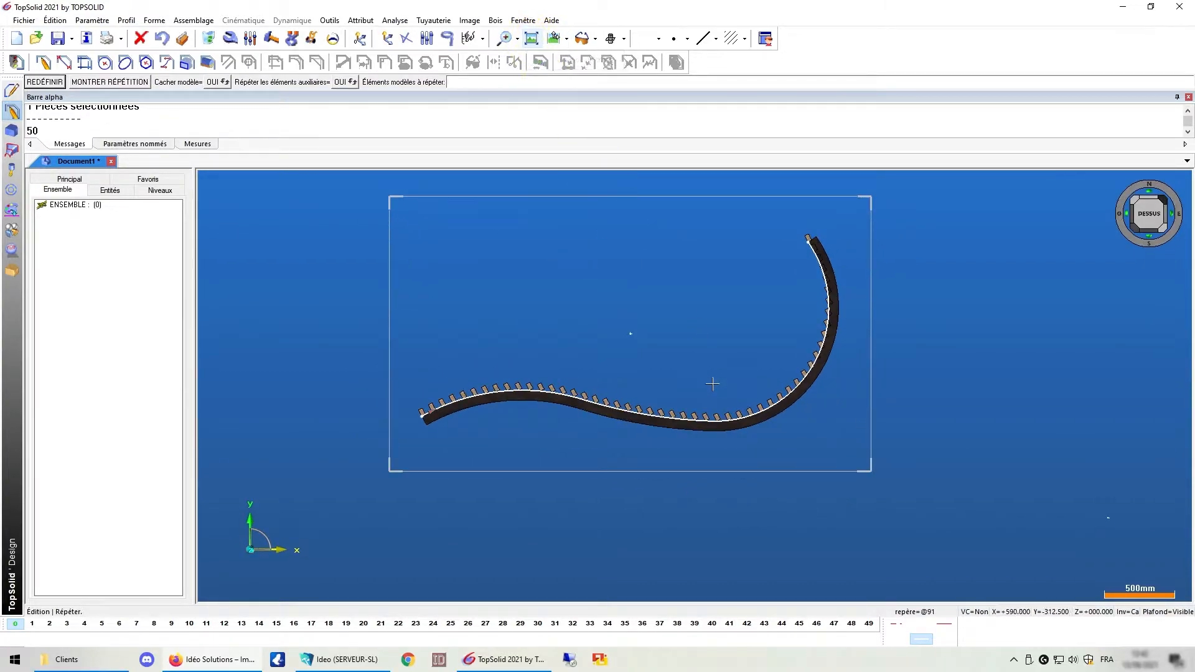
scroll(579, 423, "up", 2)
scroll(596, 387, "up", 1)
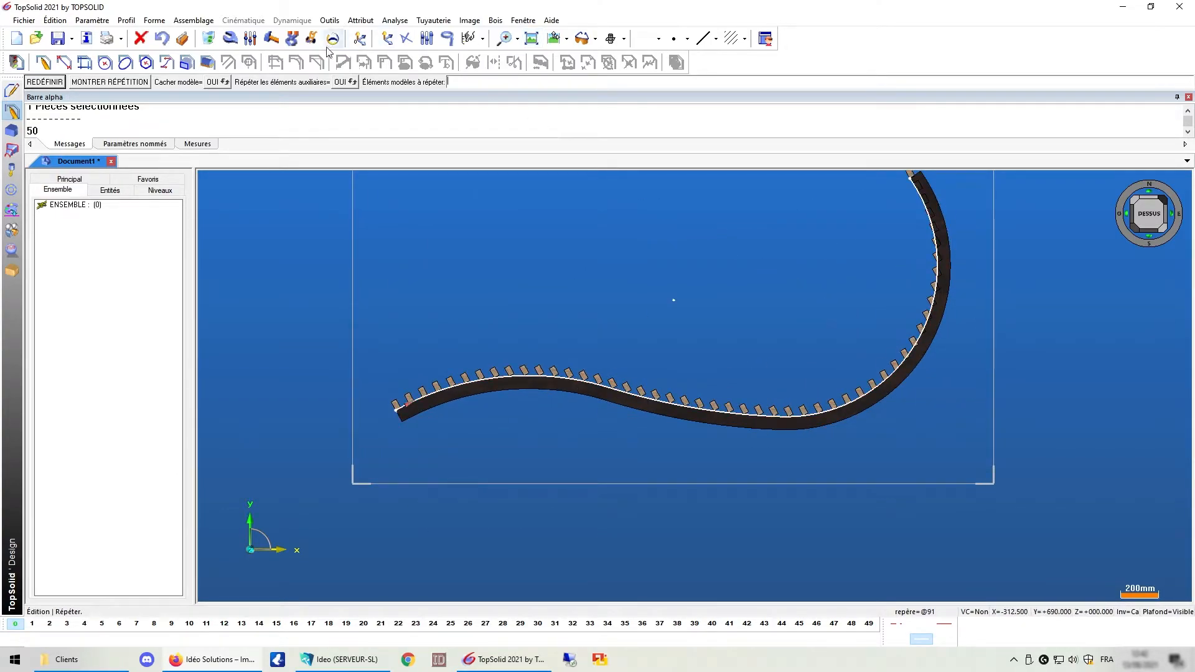
left_click(162, 40)
left_click(162, 40)
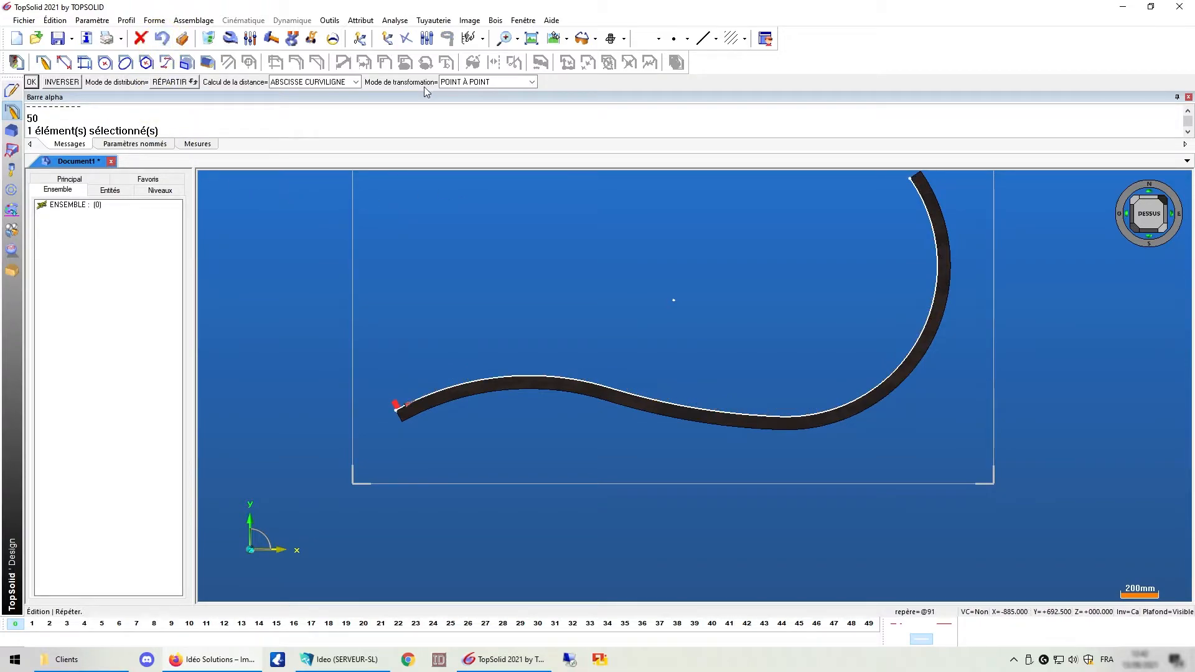
Distribute the batten over 50 points along the contour in REPÈRE CONTRAINT transformation mode
left_click(464, 84)
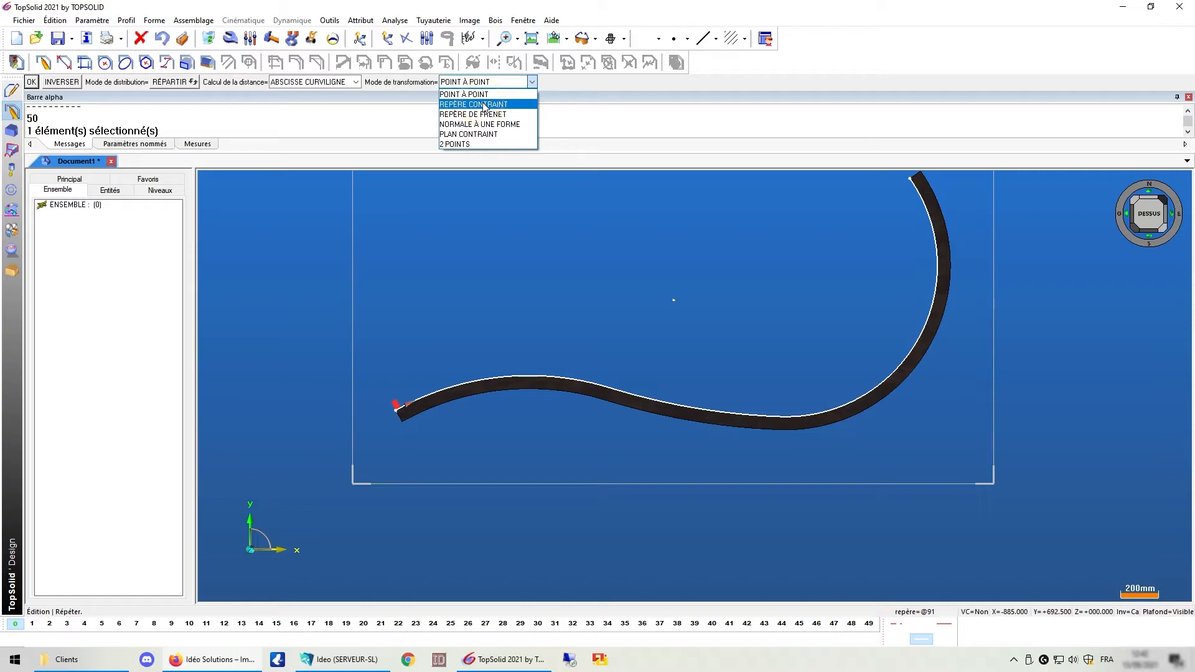
left_click(482, 106)
middle_click(503, 275)
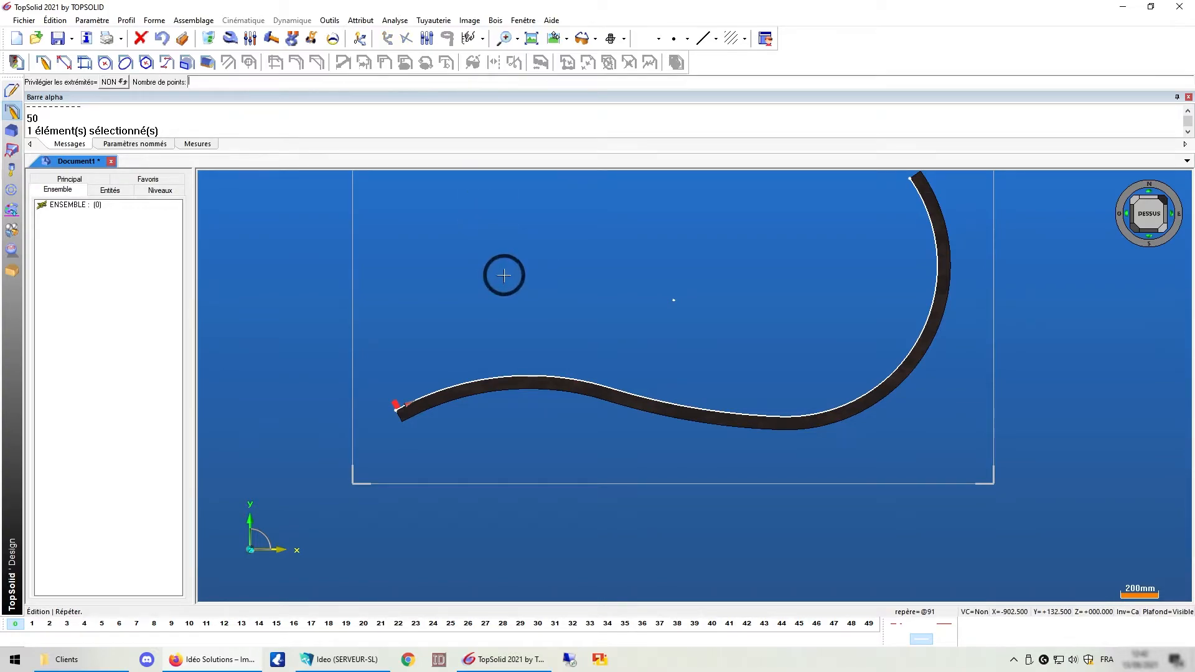
type("50")
key("Return")
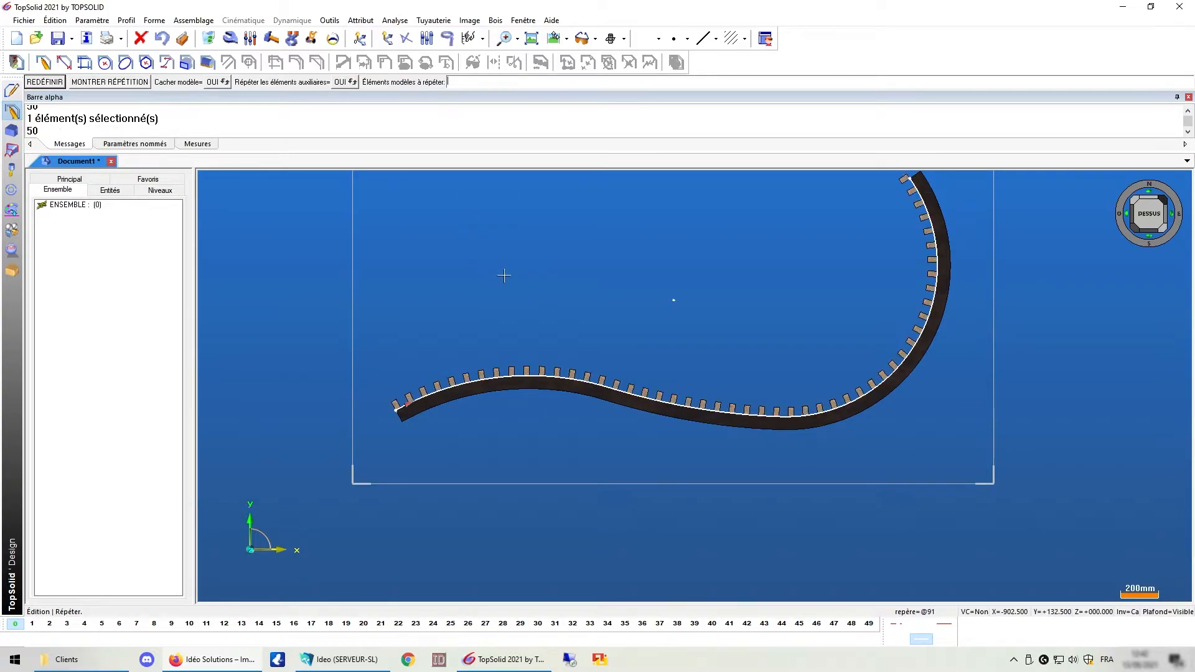
scroll(450, 352, "up", 5)
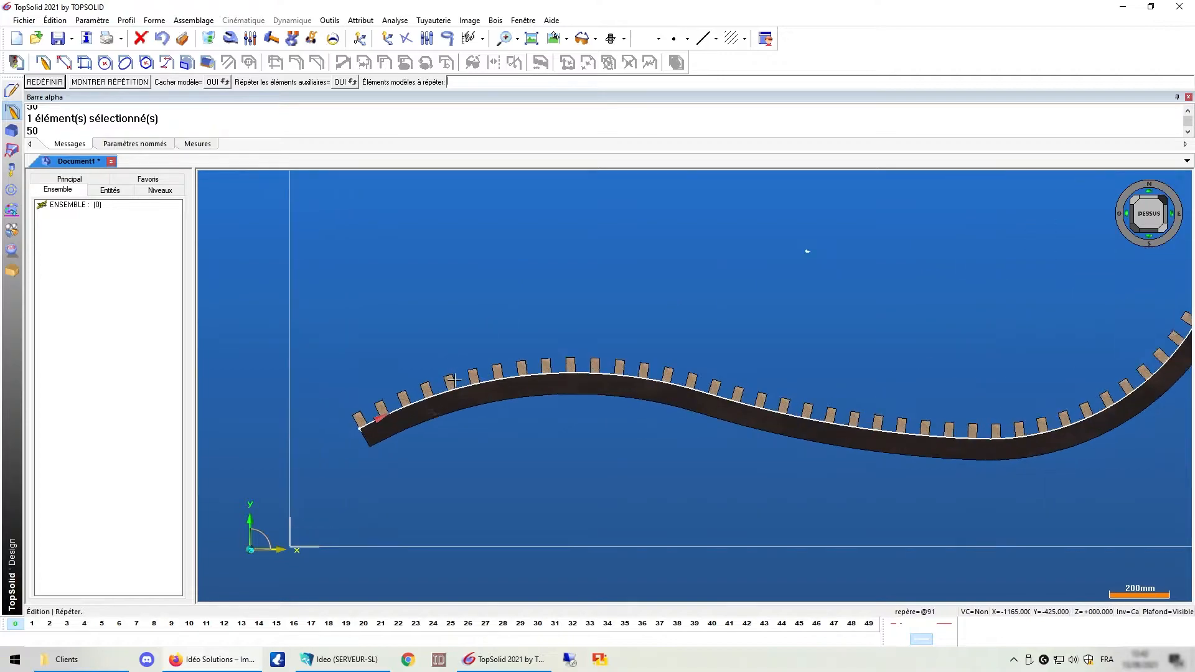
scroll(438, 411, "down", 5)
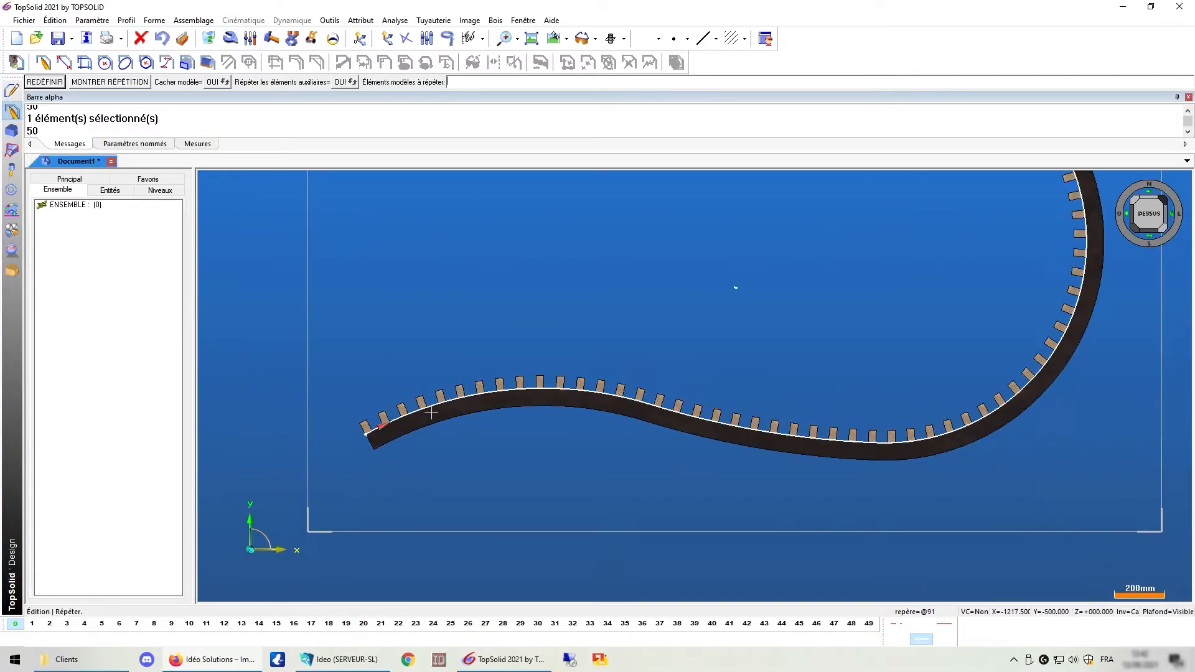
middle_click_drag(870, 352, 845, 392)
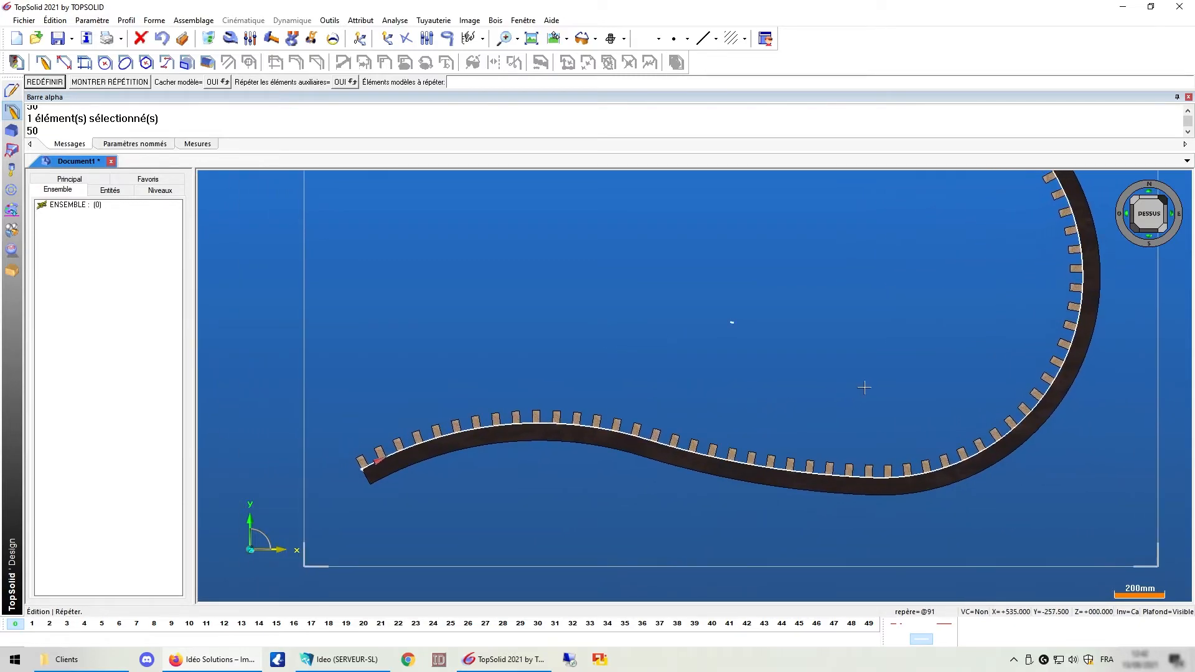
scroll(759, 430, "down", 6)
mouse_move(677, 484)
middle_mouse_down()
mouse_move(661, 375)
mouse_move(435, 347)
mouse_move(728, 368)
mouse_move(792, 331)
mouse_move(725, 346)
mouse_move(845, 312)
mouse_move(819, 421)
mouse_move(790, 429)
middle_mouse_up()
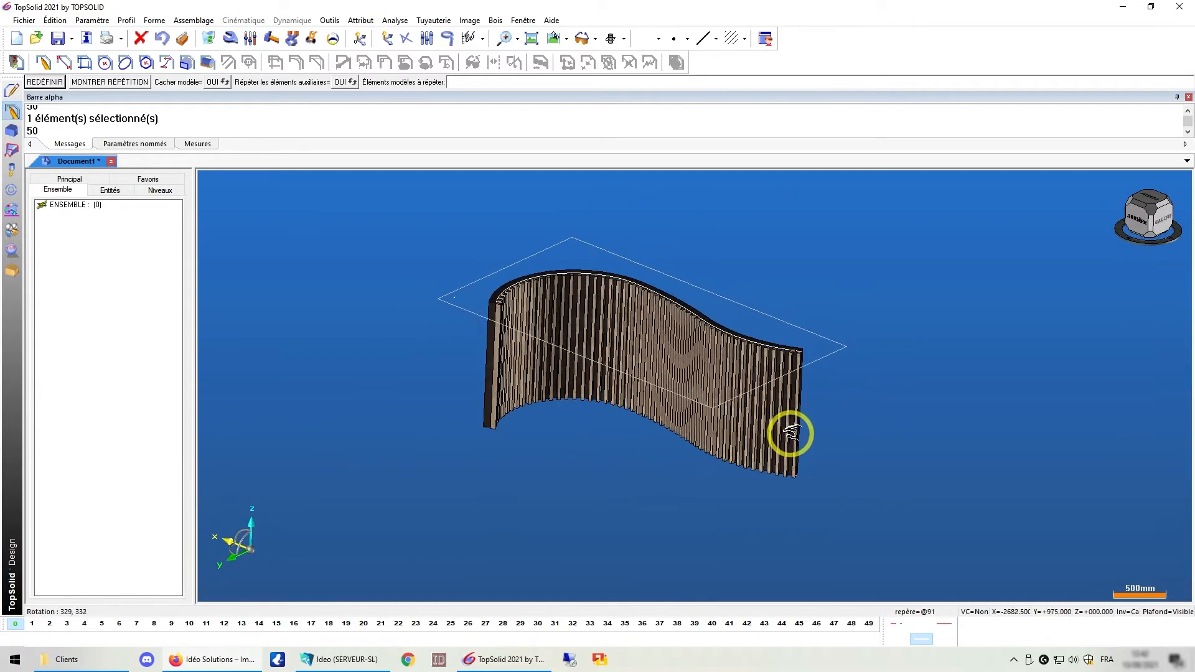
Limit the wooden battens with the curved profile on level 3 in PAR UN PROFIL BALAYÉ, EXTRUSION mode, removing the portion above the curve
left_click(68, 624)
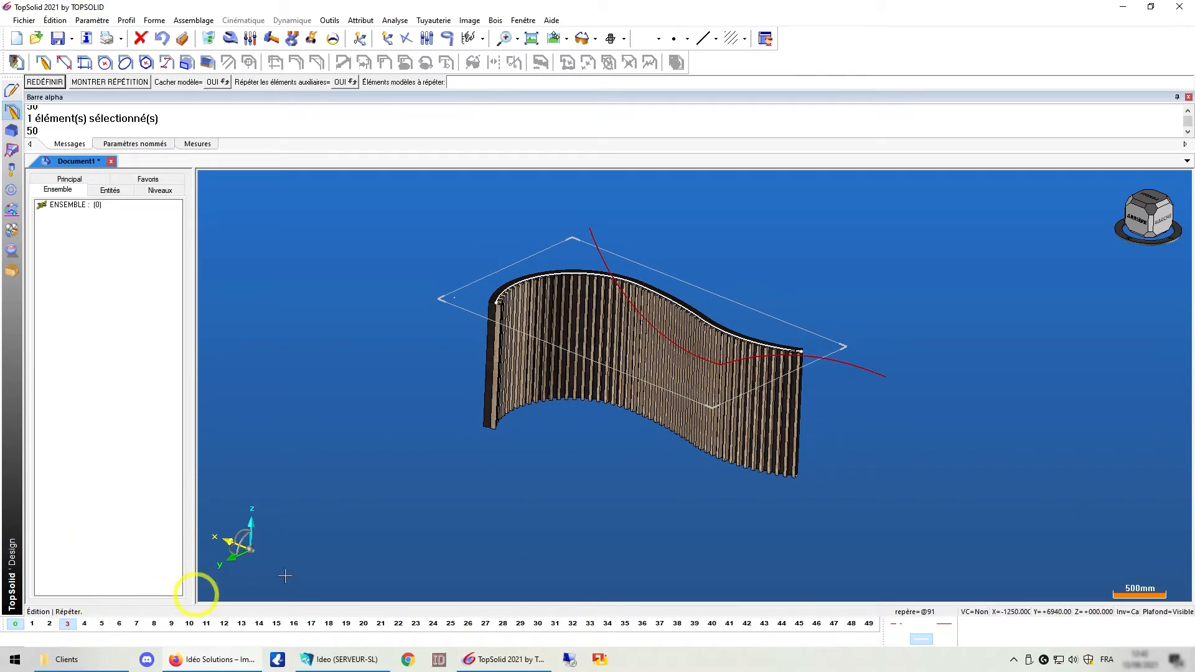
left_click(157, 23)
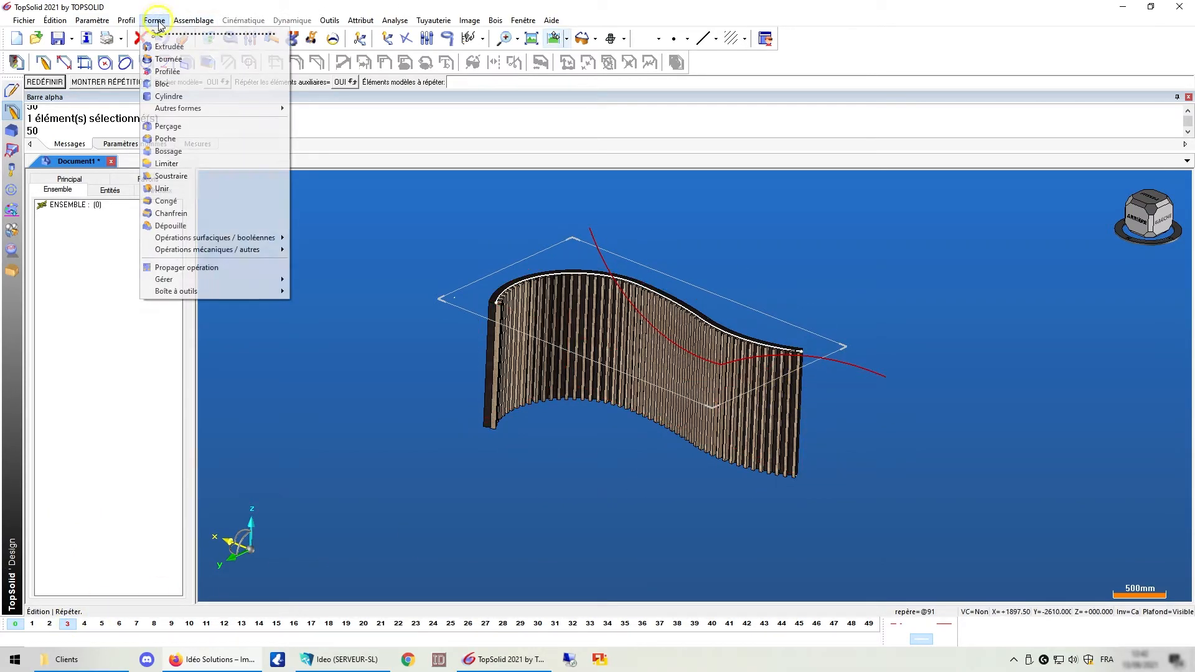
left_click(161, 165)
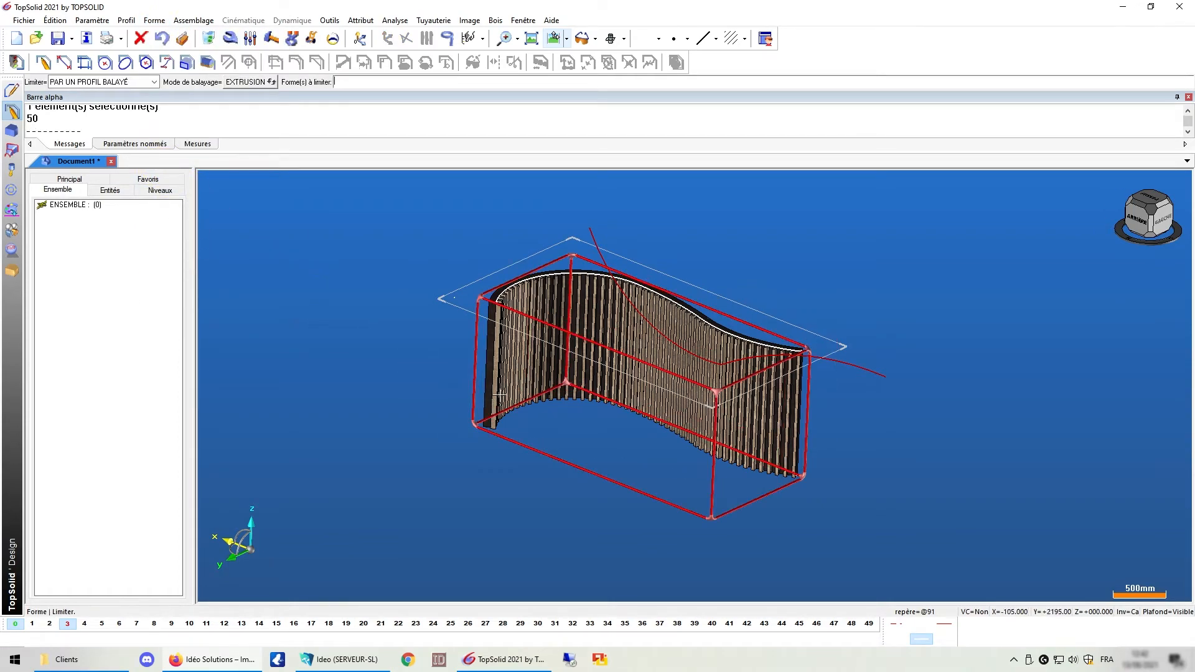
left_click(496, 427)
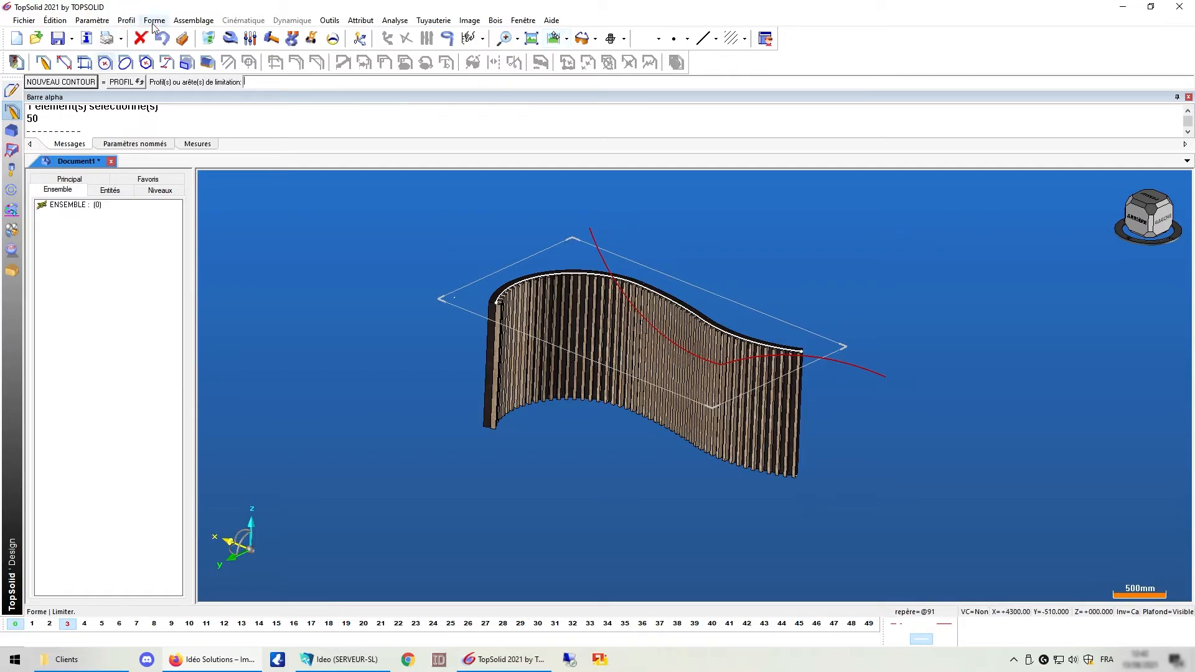
left_click(601, 252)
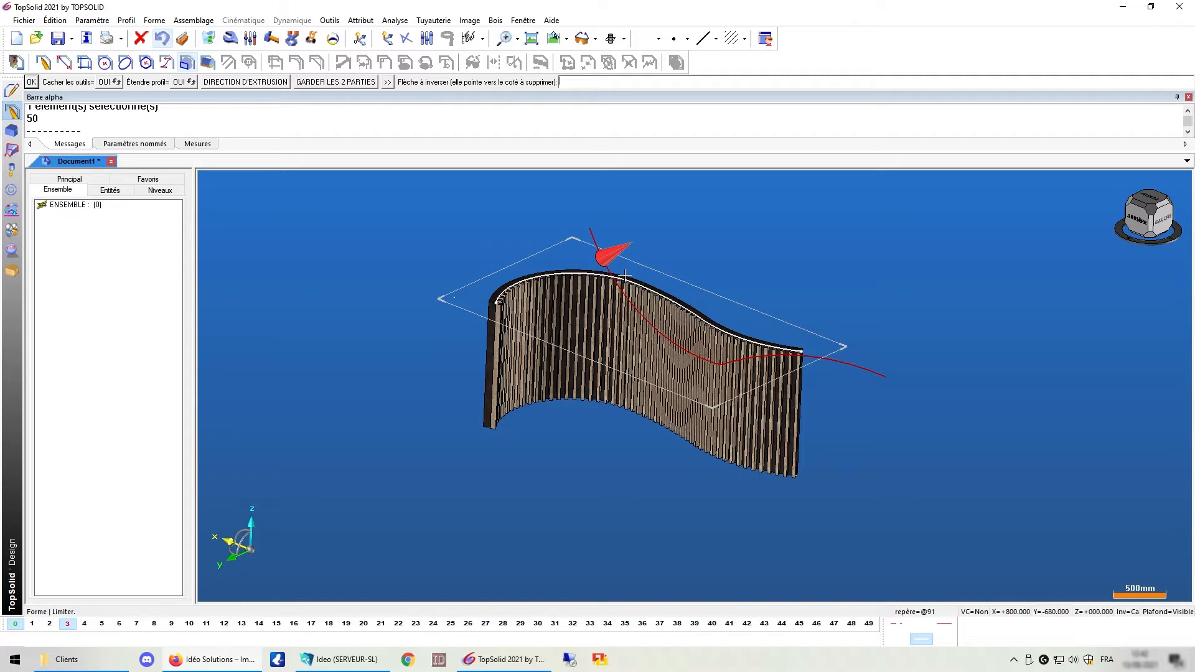
left_click(749, 237)
mouse_move(869, 312)
middle_mouse_down()
mouse_move(715, 320)
mouse_move(734, 292)
mouse_move(880, 282)
mouse_move(973, 315)
mouse_move(979, 333)
mouse_move(895, 344)
mouse_move(835, 323)
mouse_move(829, 288)
mouse_move(943, 310)
mouse_move(808, 286)
mouse_move(773, 293)
mouse_move(887, 312)
mouse_move(874, 314)
middle_mouse_up()
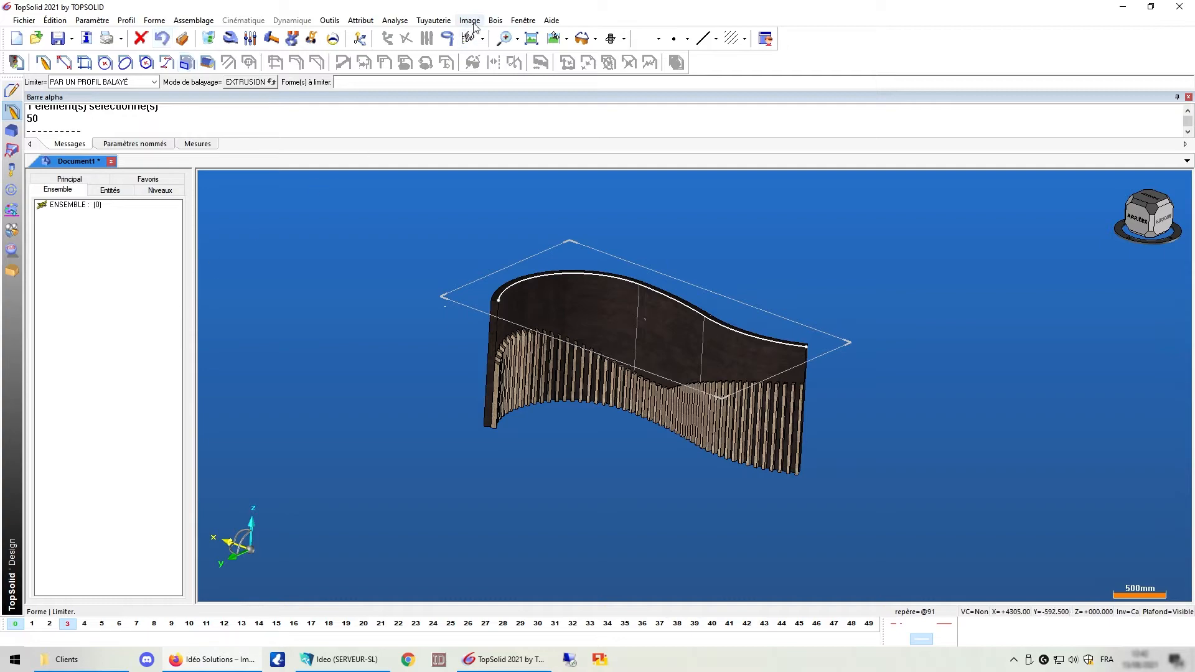
Define the repeated wooden battens as a part in ENSEMBLE PRINCIPAL, keeping the proposed definition settings
left_click(495, 21)
mouse_move(585, 46)
left_click(715, 52)
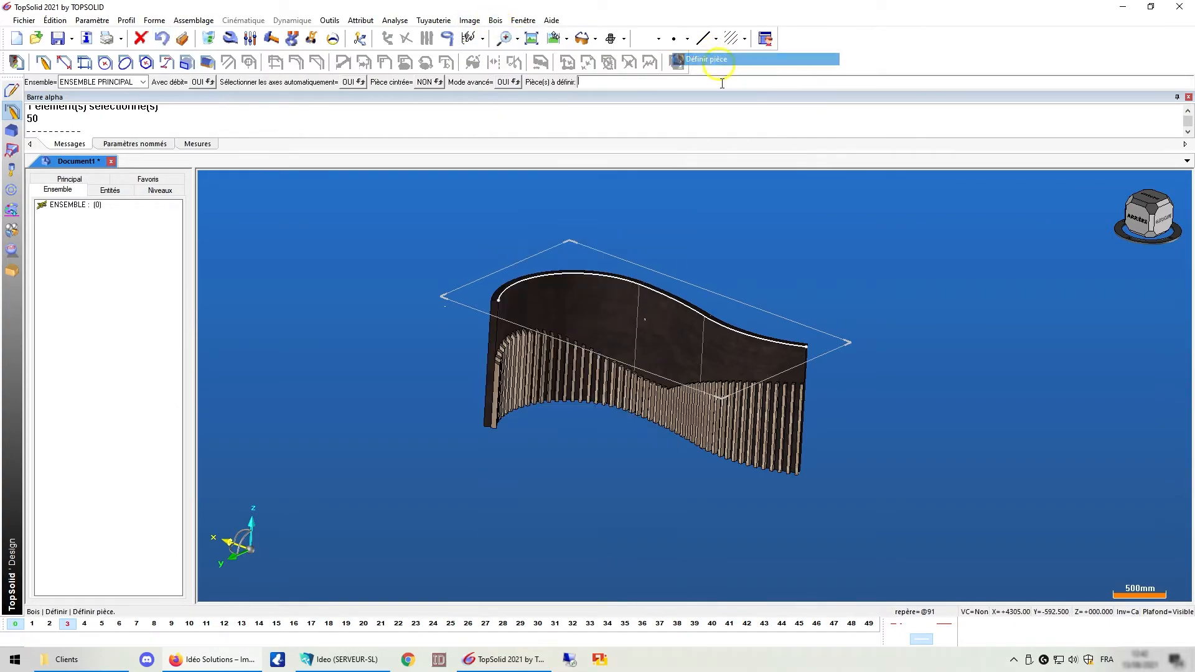
left_click(772, 460)
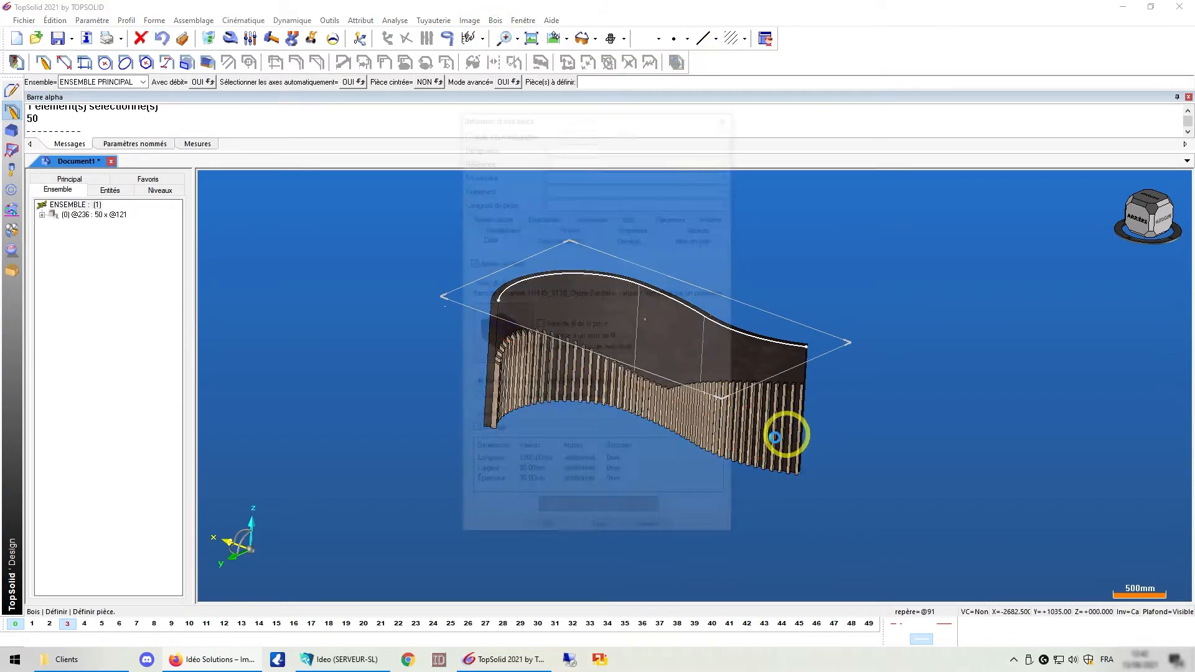
key("Return")
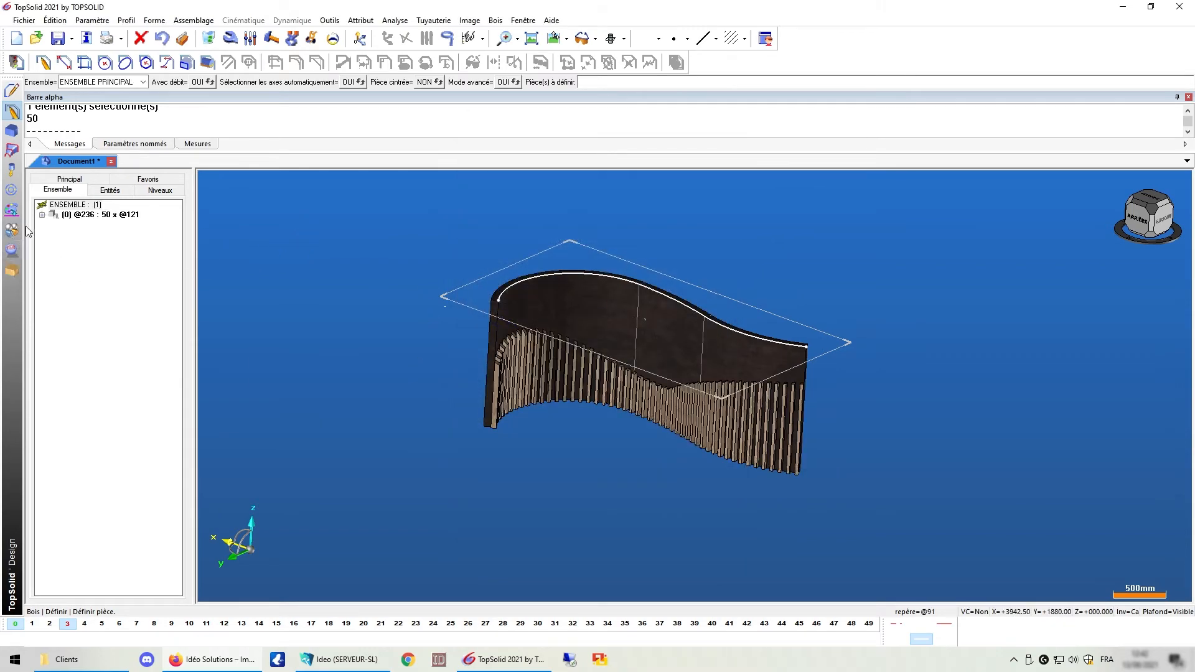
Define a driver named rep for the propagation of the batten repetition
left_click(553, 38)
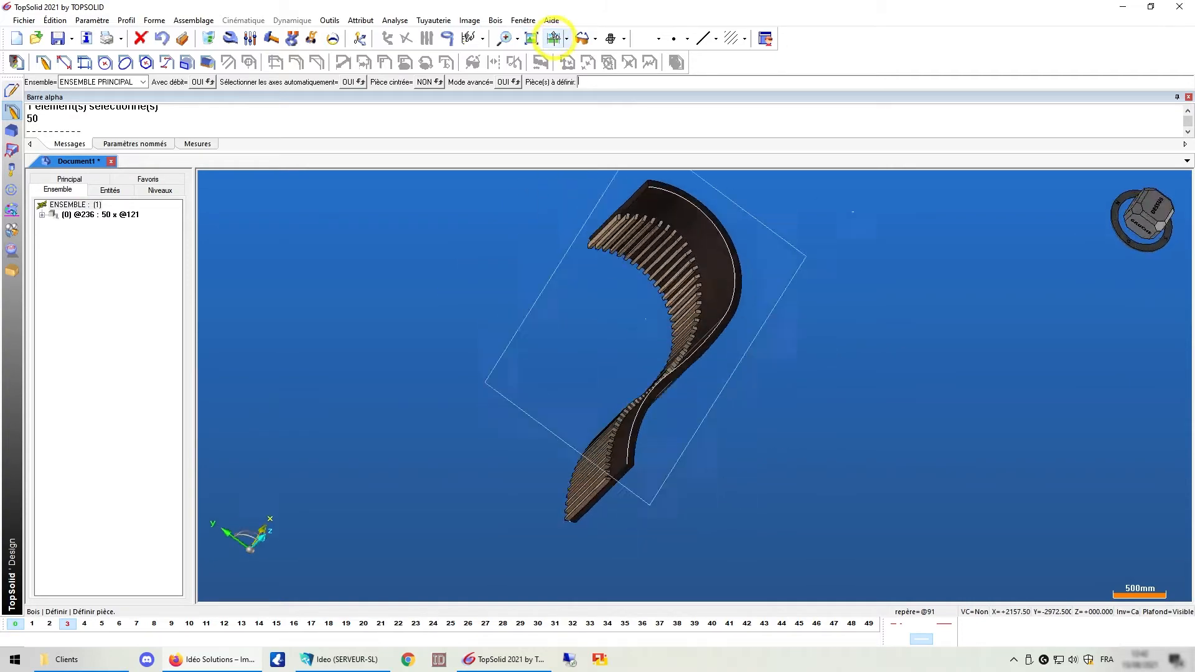
scroll(493, 354, "up", 3)
scroll(493, 354, "up", 2)
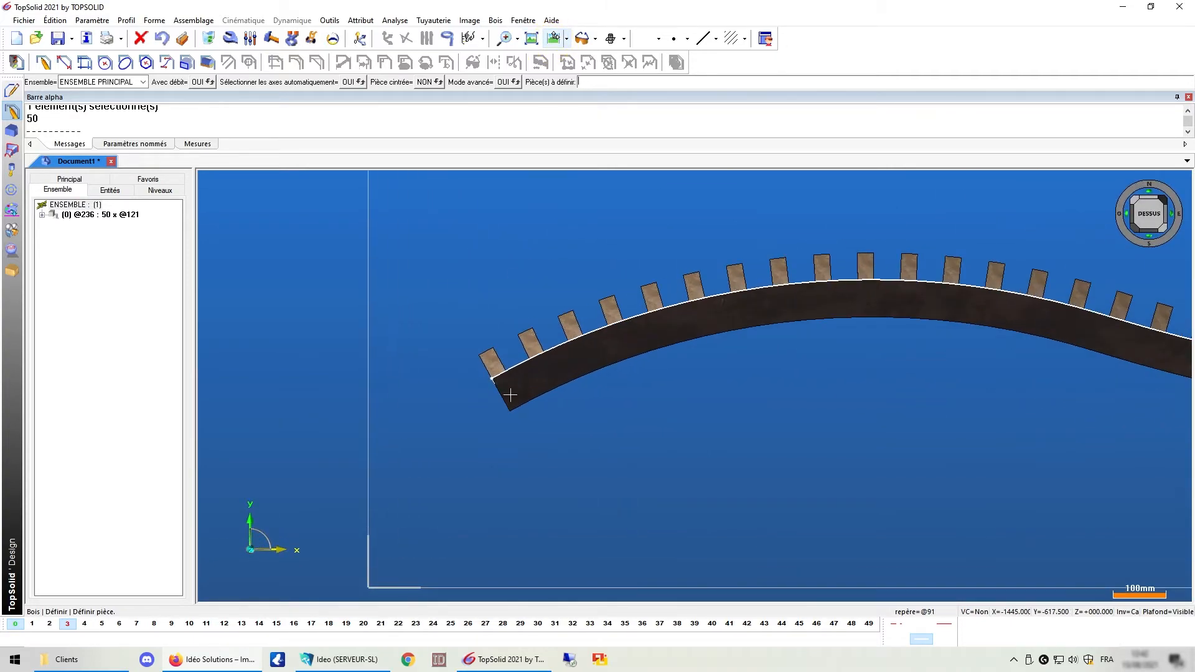
left_click(42, 215)
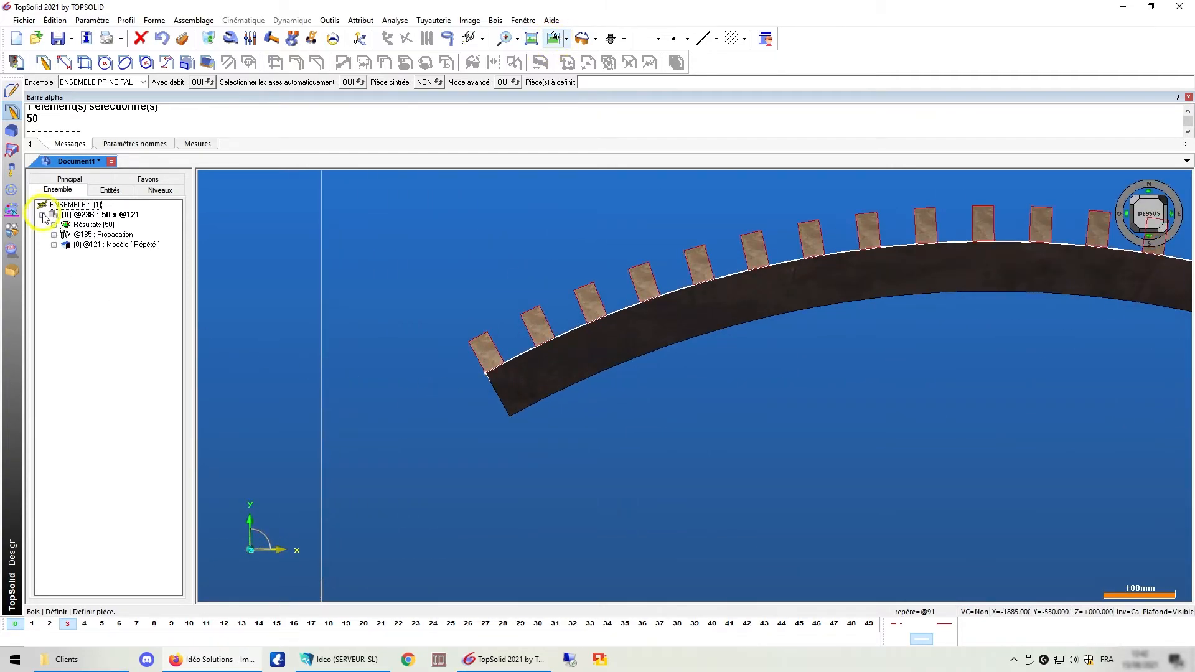
left_click(97, 246)
left_click(116, 235)
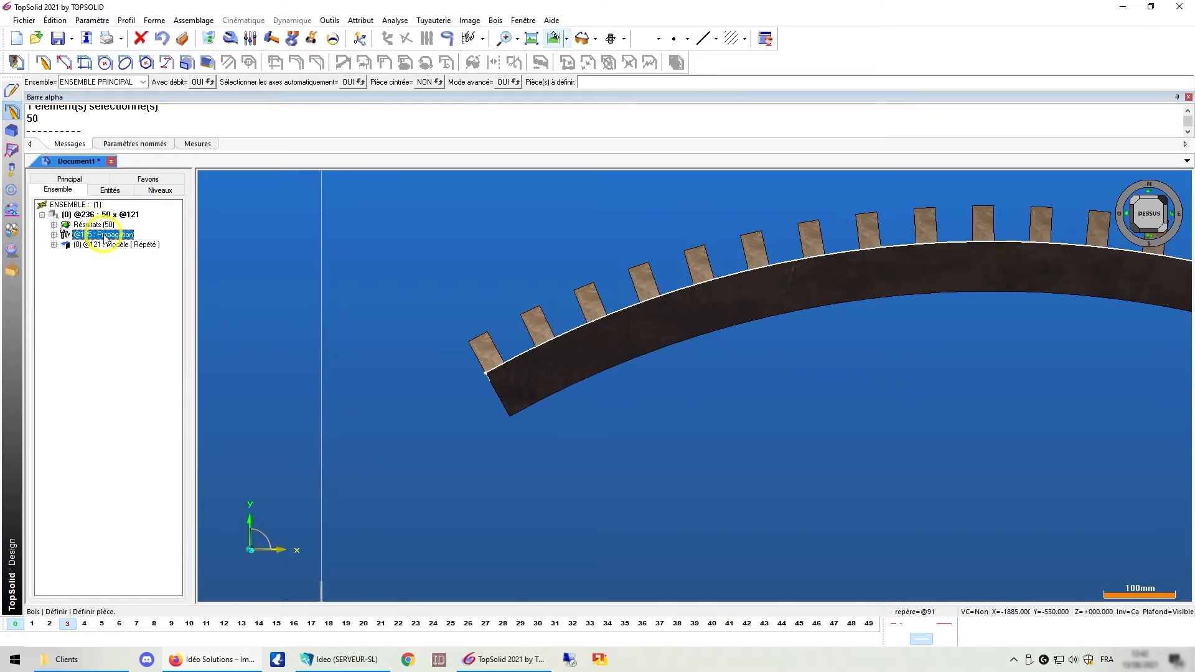
right_click(105, 239)
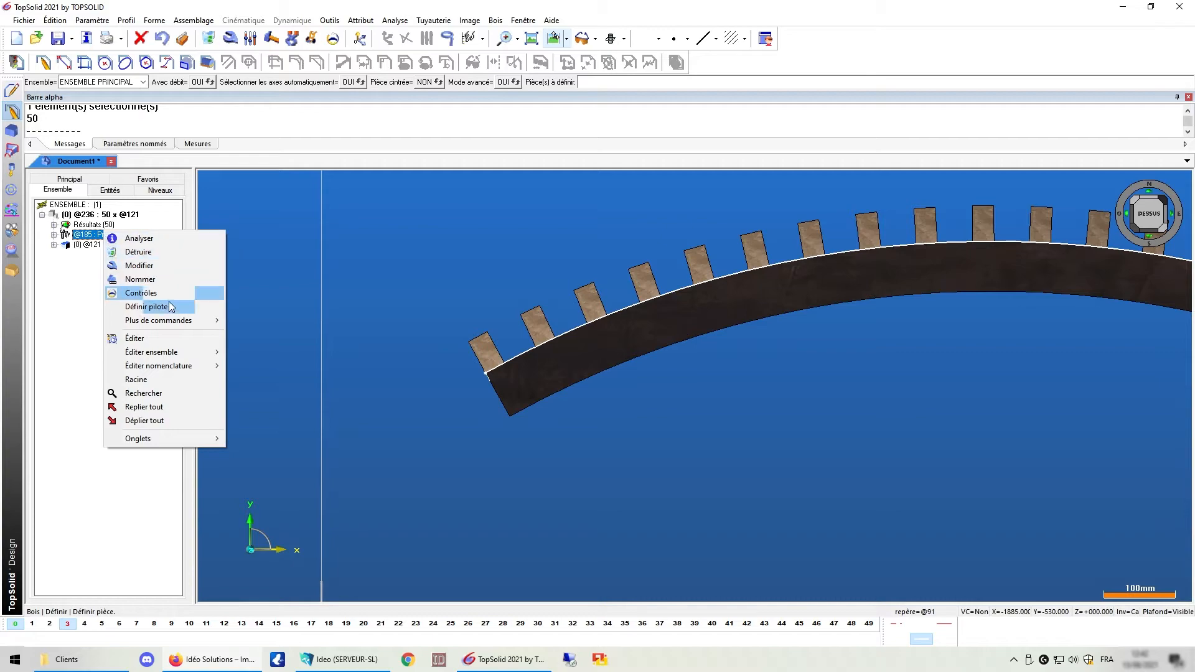
left_click(163, 312)
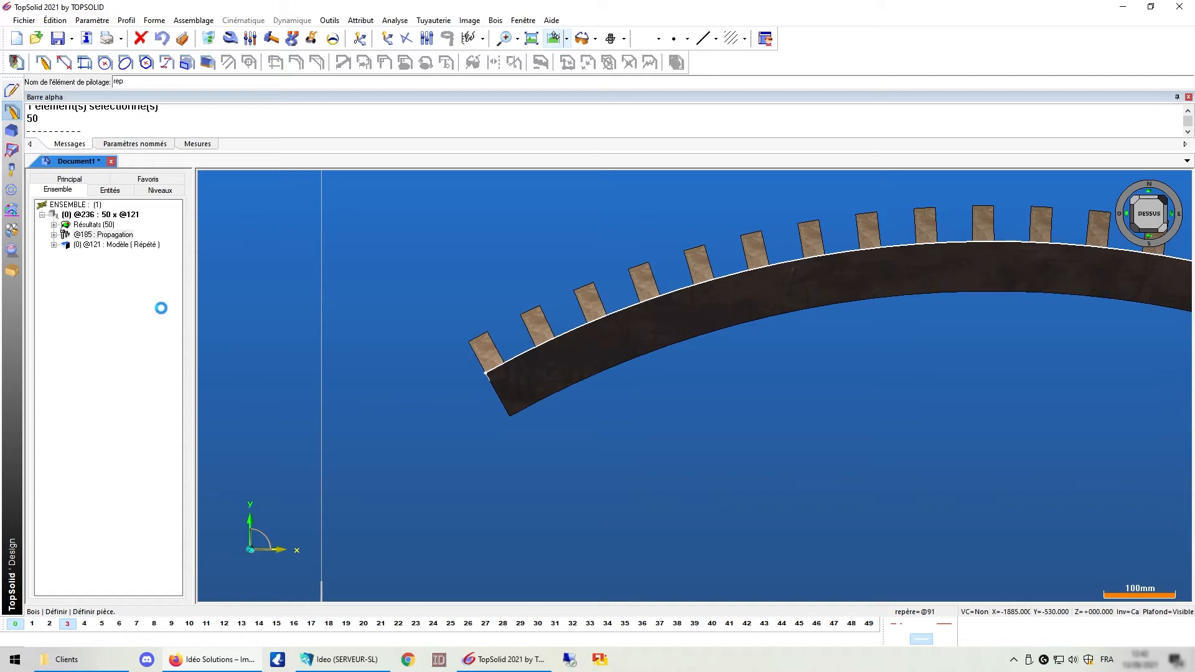
key("Return")
left_click(235, 274)
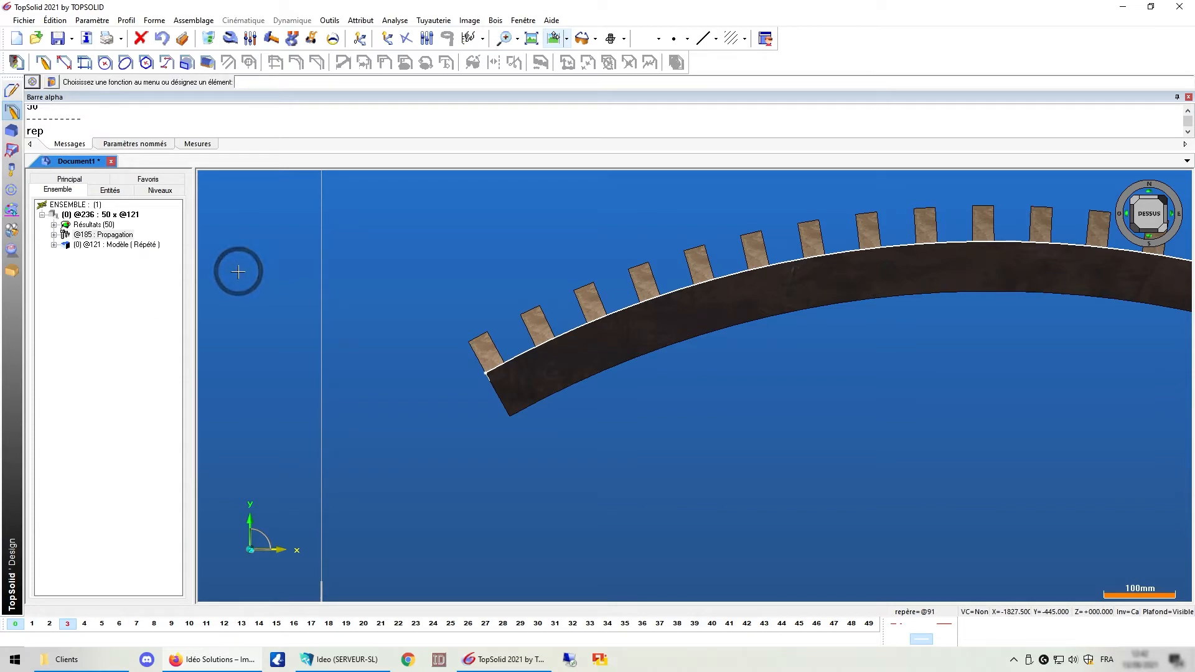
Set the offset of Exemplaire 2 to 10 mm in the rep driver of the batten propagation
left_click(54, 234)
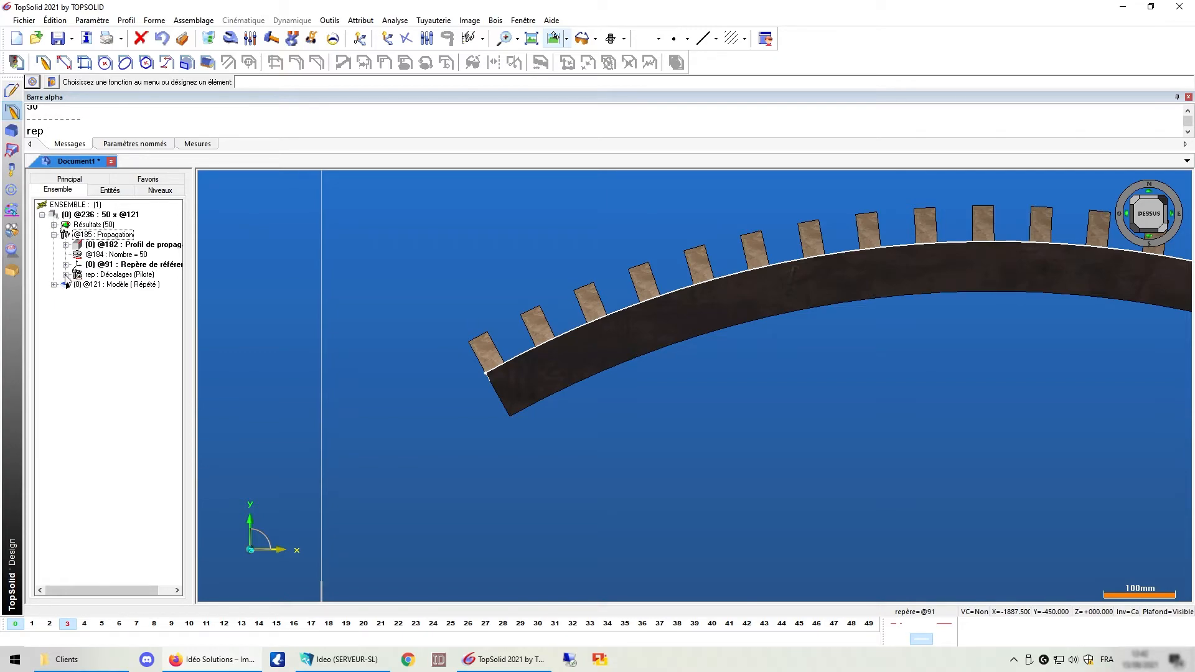
left_click(65, 275)
scroll(142, 323, "down", 4)
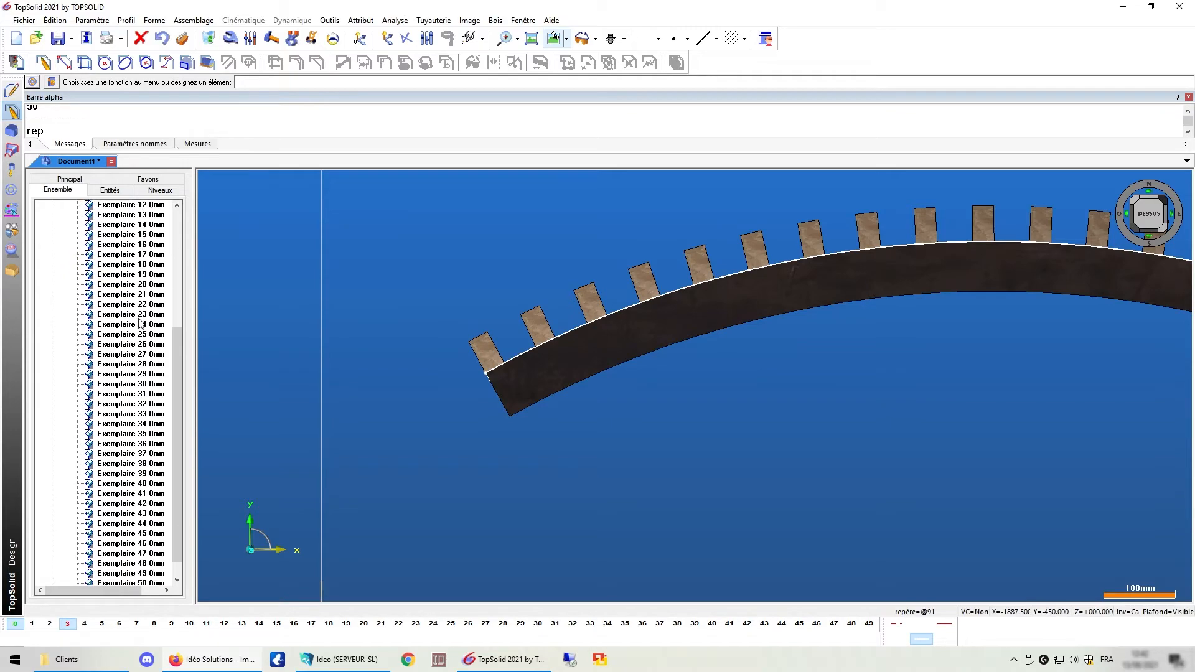
scroll(142, 324, "up", 6)
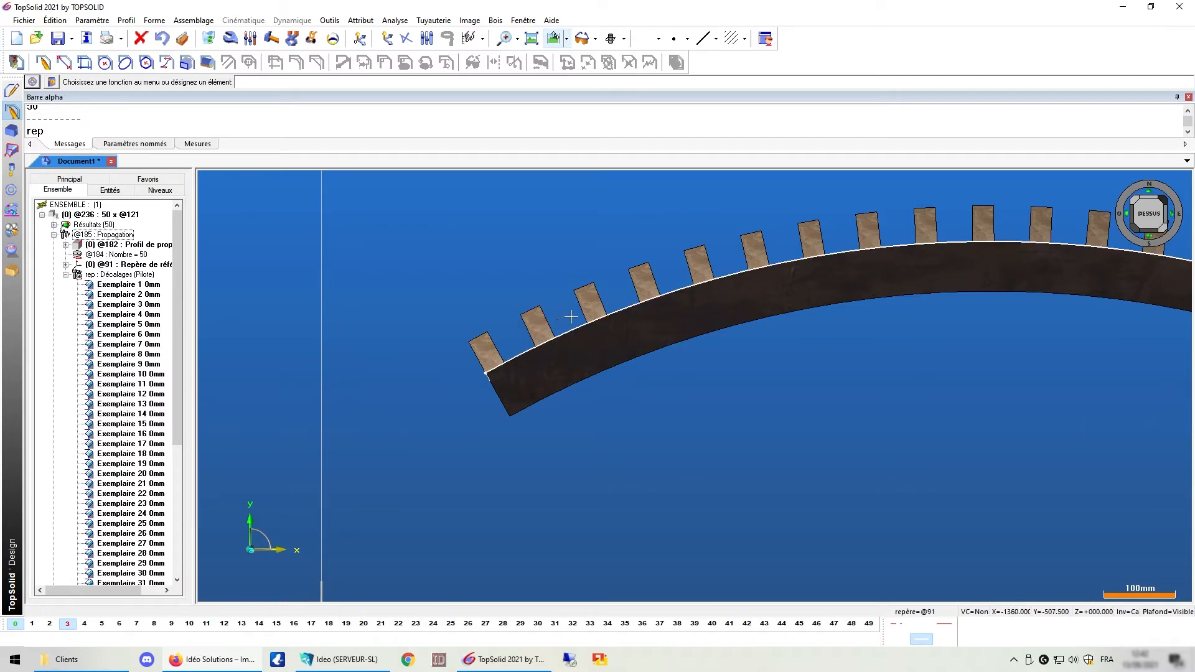
double_click(158, 300)
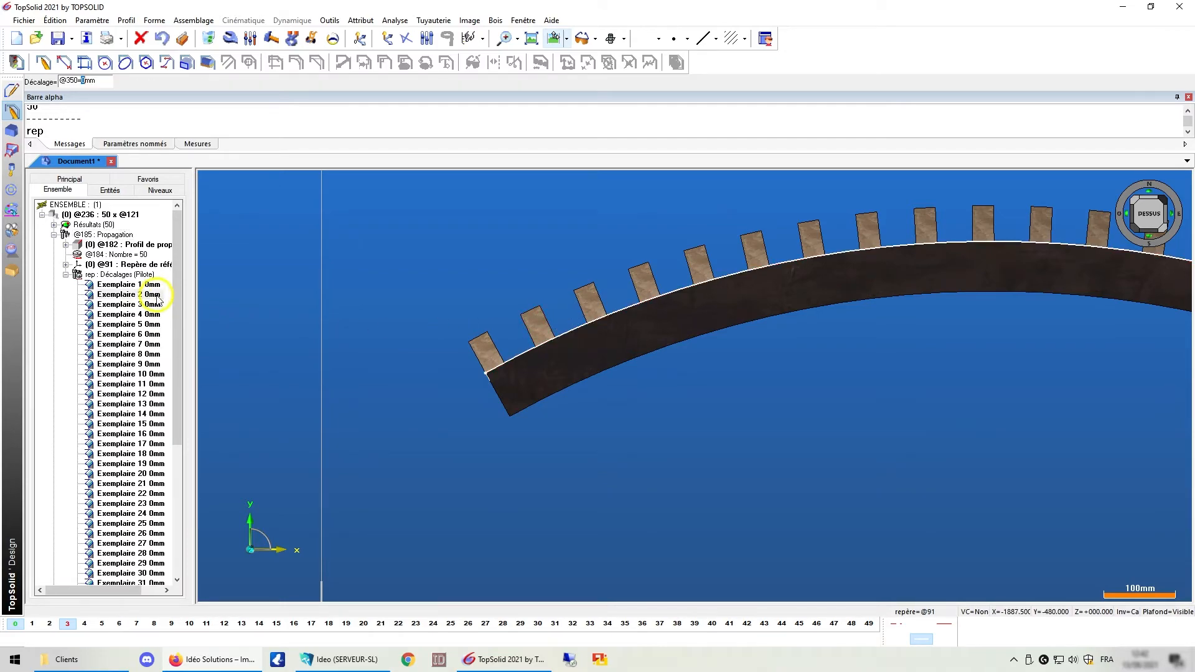
key("Return")
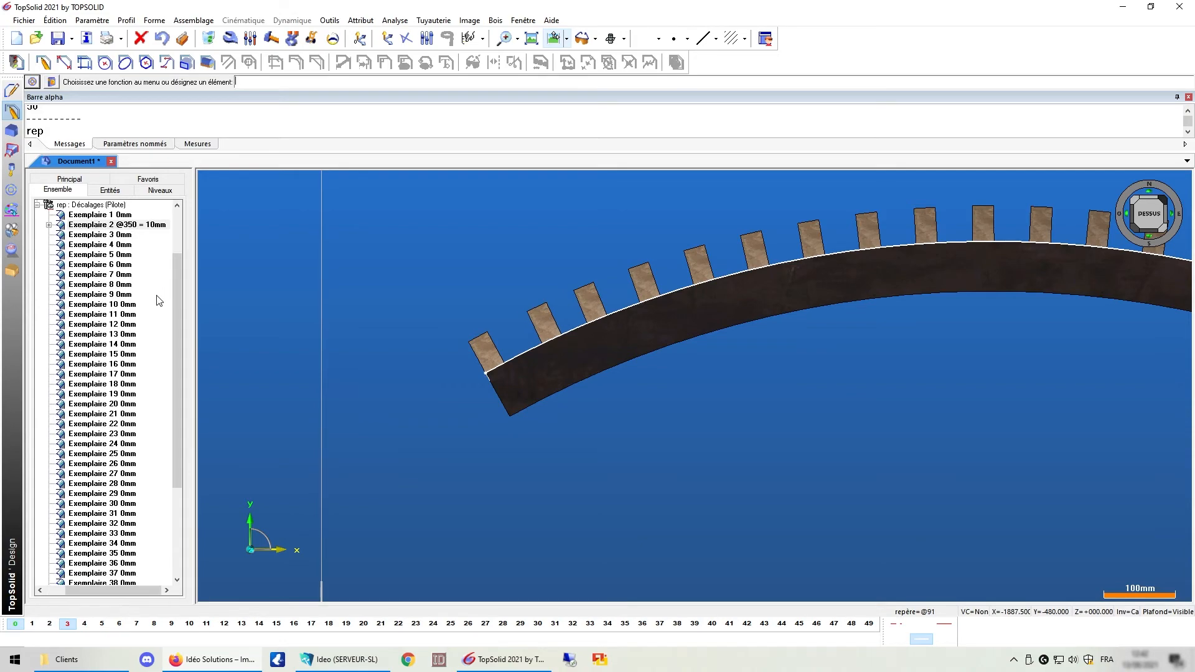
Change the offset parameter of Exemplaire 2 to -10 mm and check the batten spacing along the wall
double_click(134, 228)
left_click(151, 239)
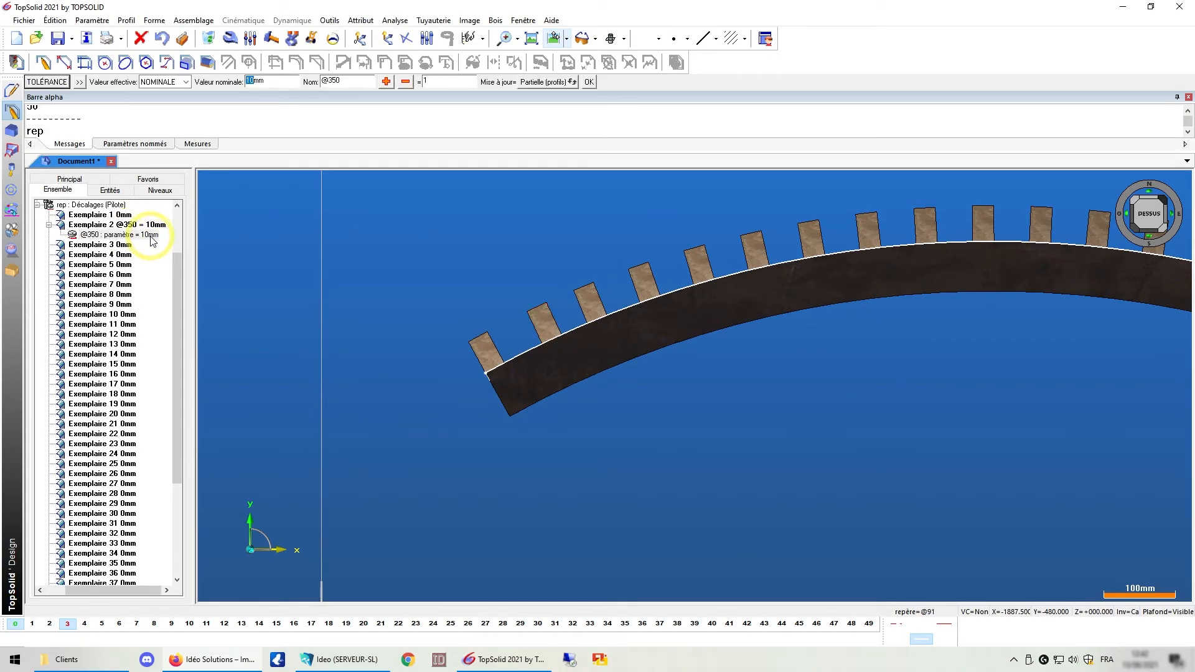
key("BackSpace")
type("-10")
key("Return")
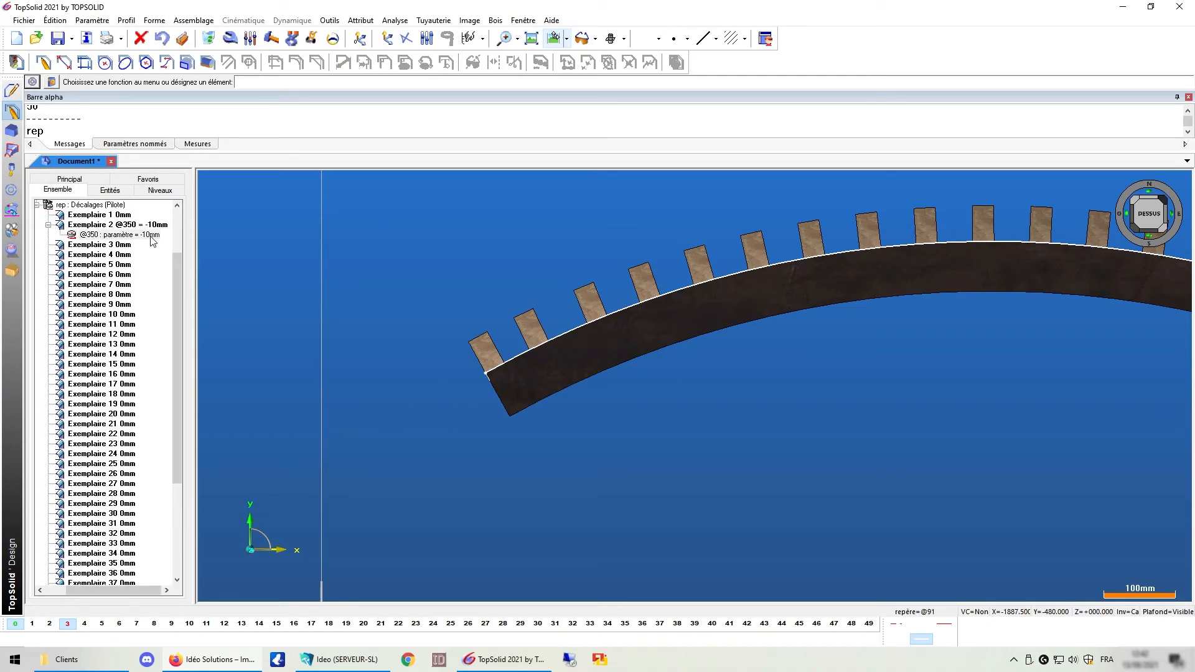
scroll(520, 398, "down", 5)
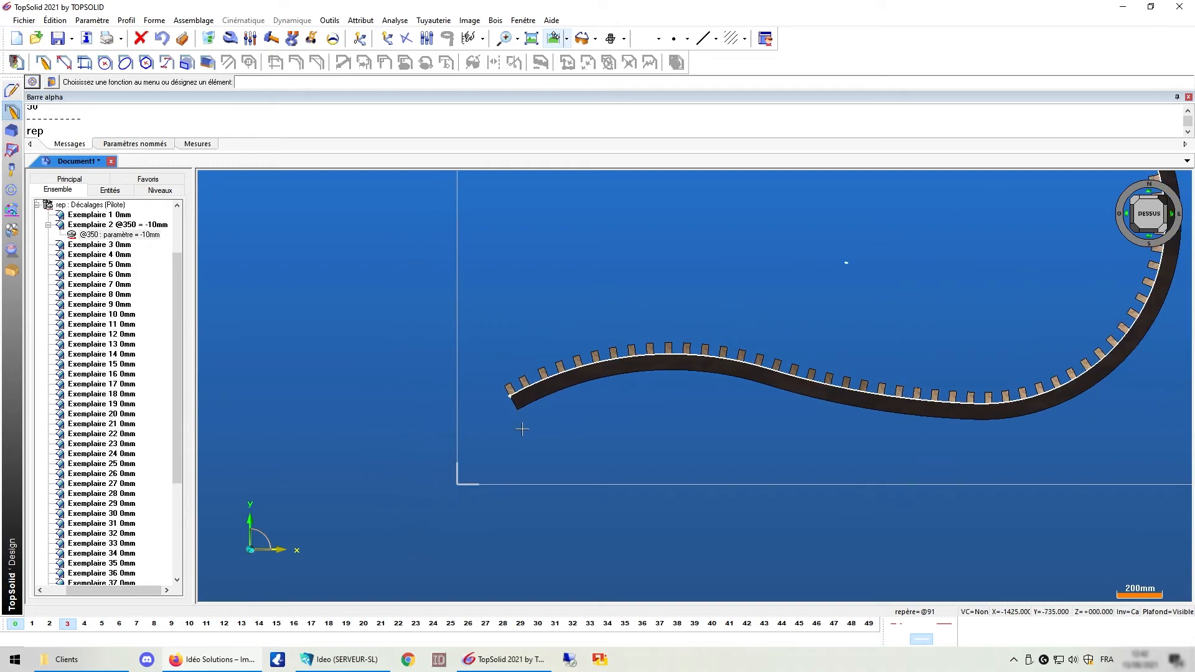
scroll(521, 429, "down", 1)
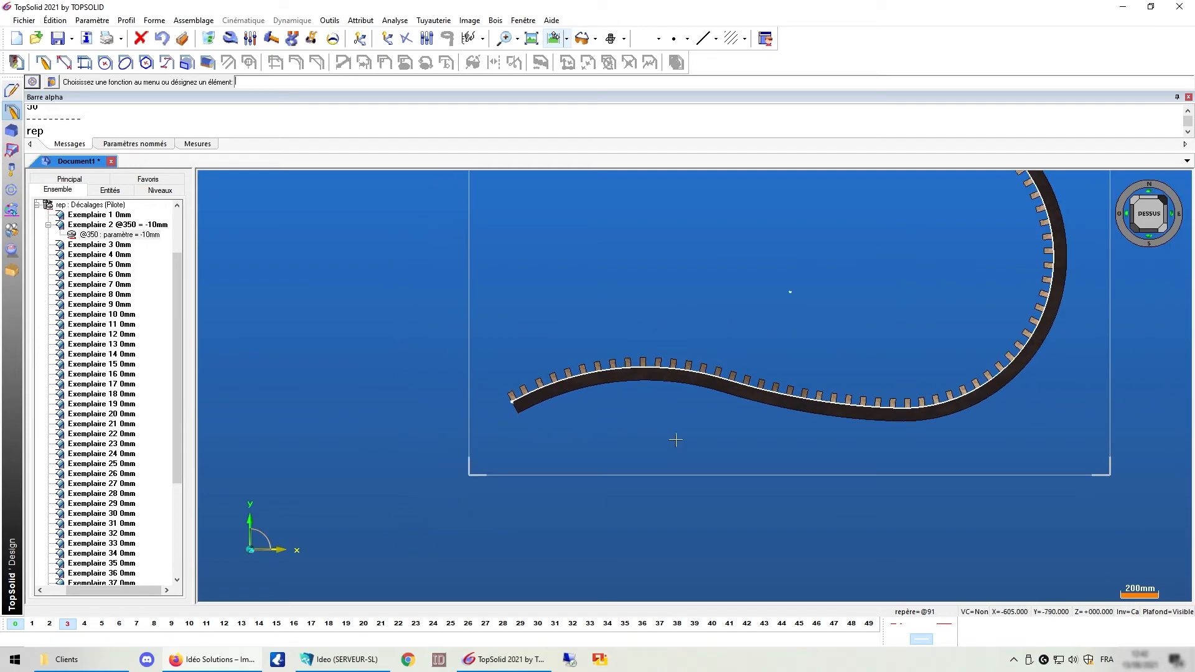